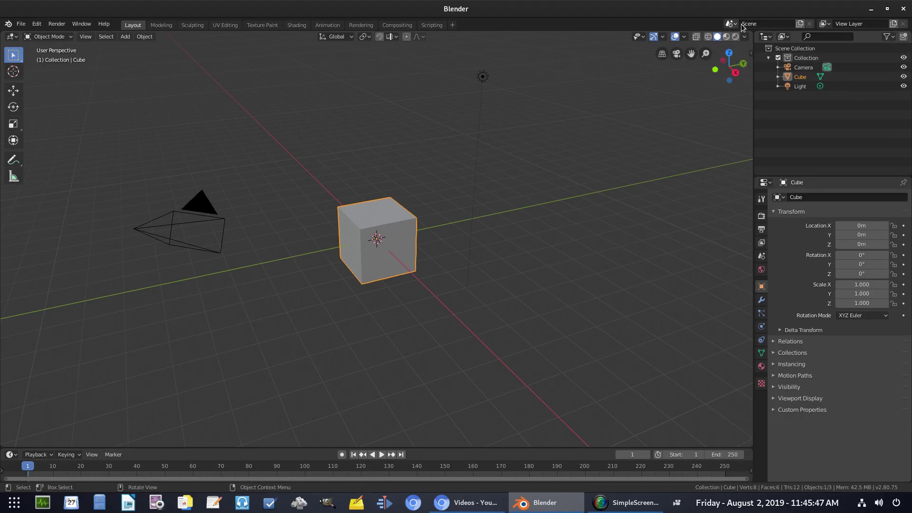
In camera view, pull the camera back from the cube along its local Z axis
click(789, 24)
key(Escape)
key(KP_0)
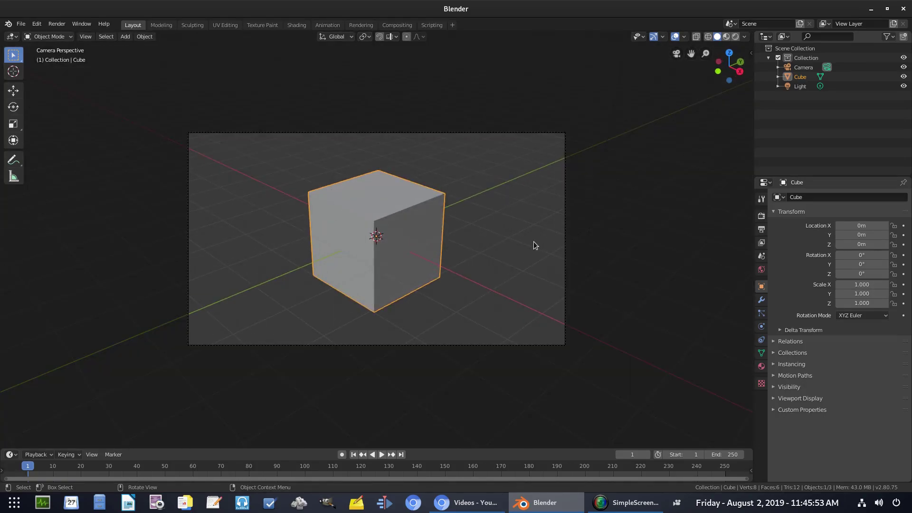
click(562, 206)
key(g)
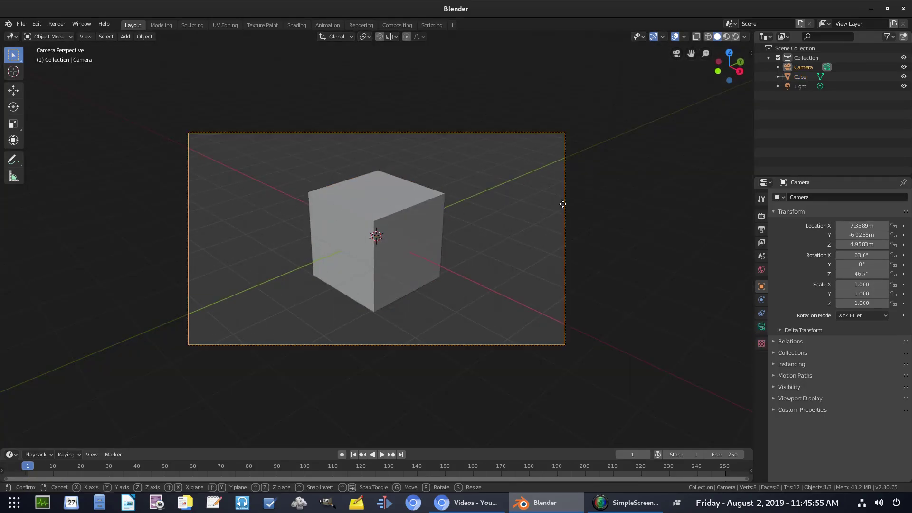
key(z)
key(z)
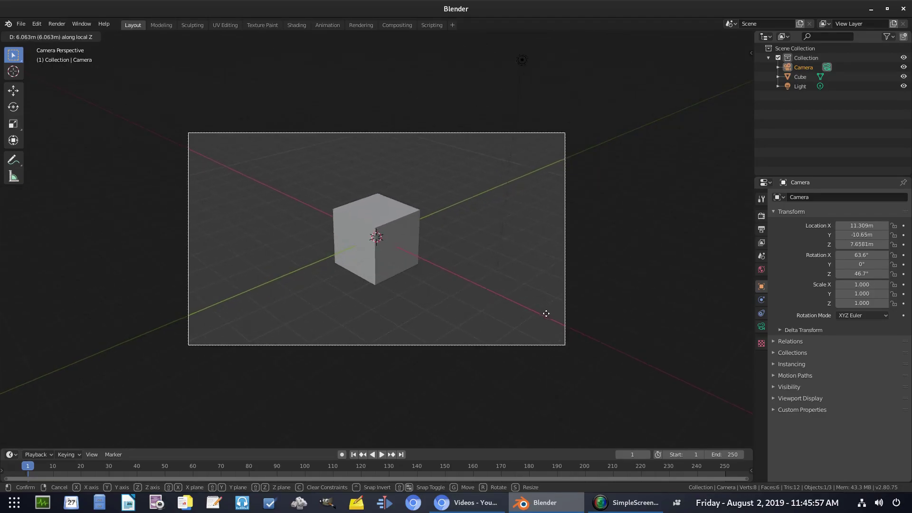
click(525, 309)
Move the light to about (4.08, -0.89, 3.27) m and tint it blue in Rendered shading
click(468, 128)
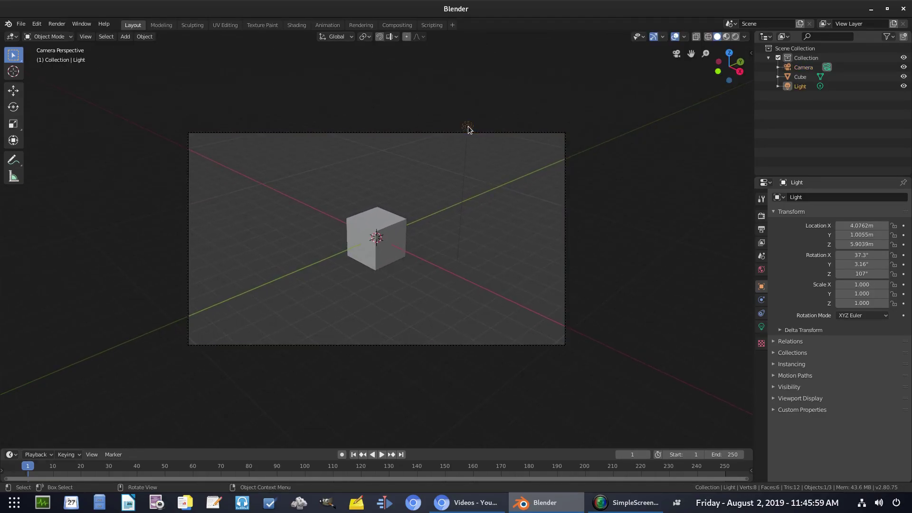
key(g)
click(432, 203)
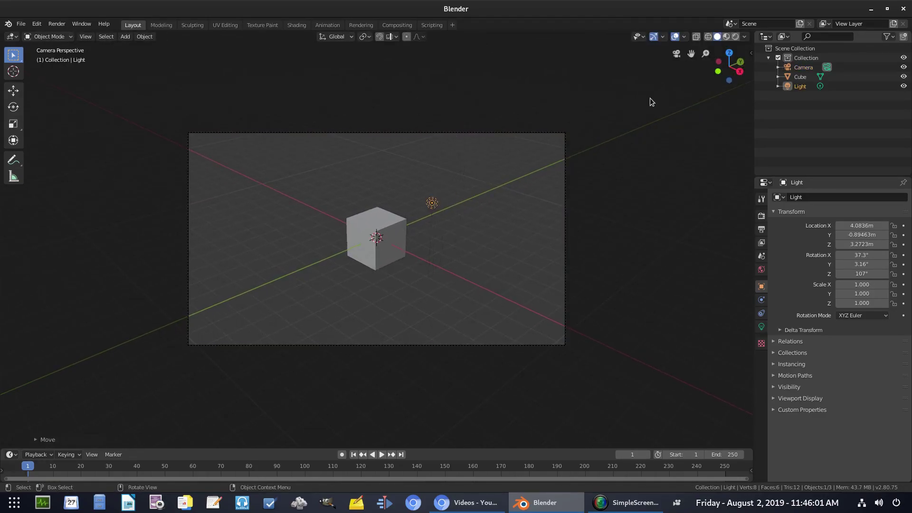
click(736, 37)
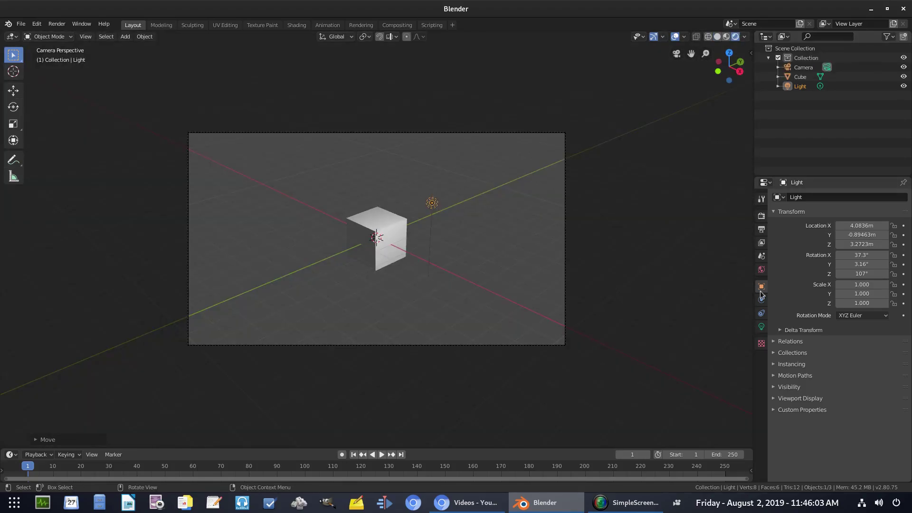
click(762, 326)
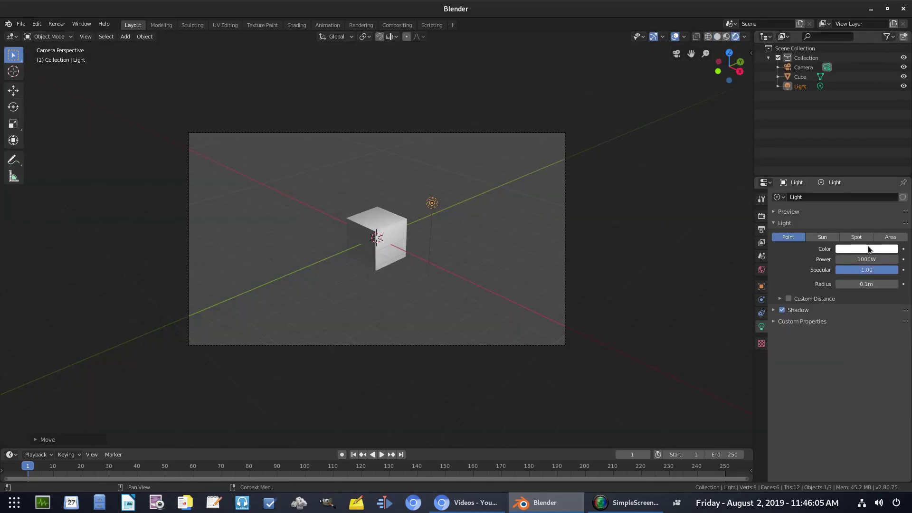
click(868, 246)
drag(843, 155, 828, 161)
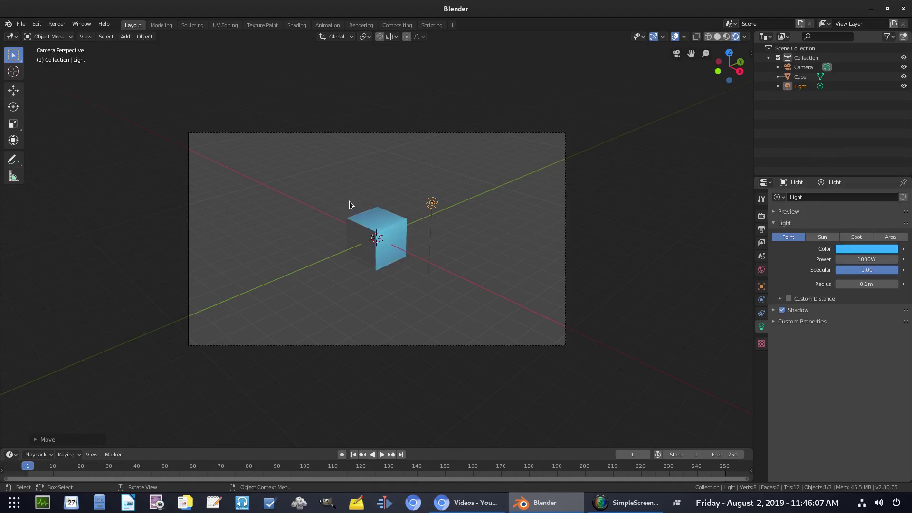
scroll(350, 204, up, 2)
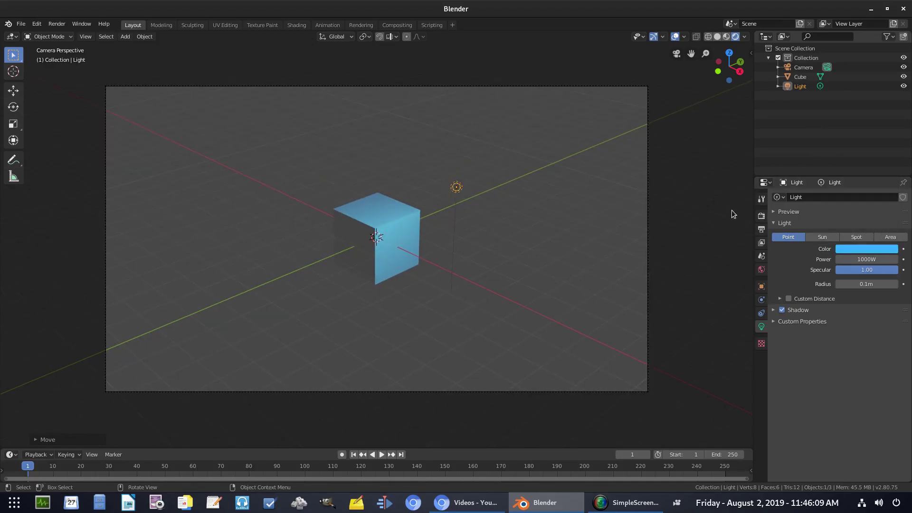
click(56, 24)
click(72, 33)
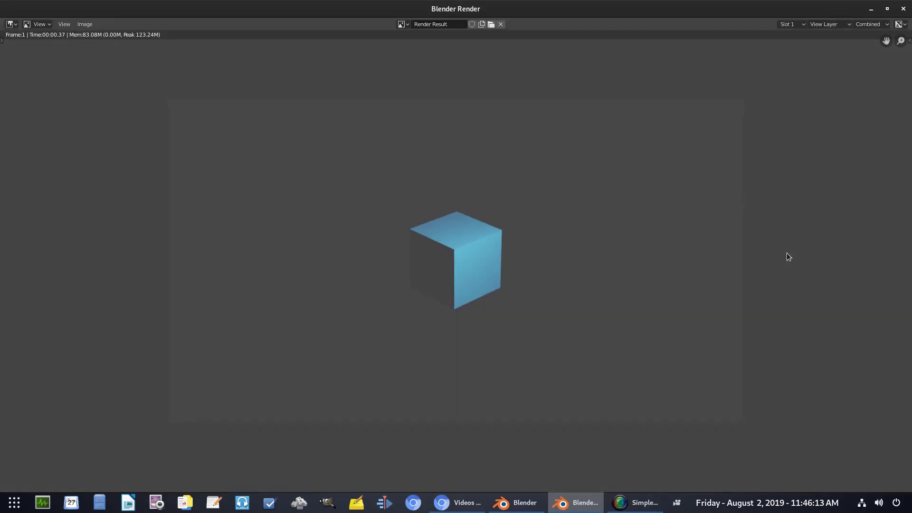
key(Escape)
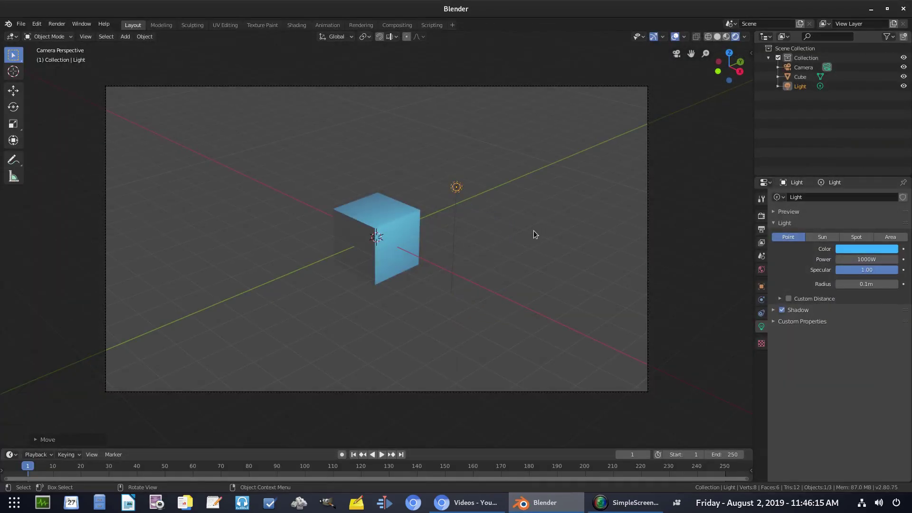
Create a new empty scene, Scene.001, with its own World.001
click(732, 24)
click(800, 24)
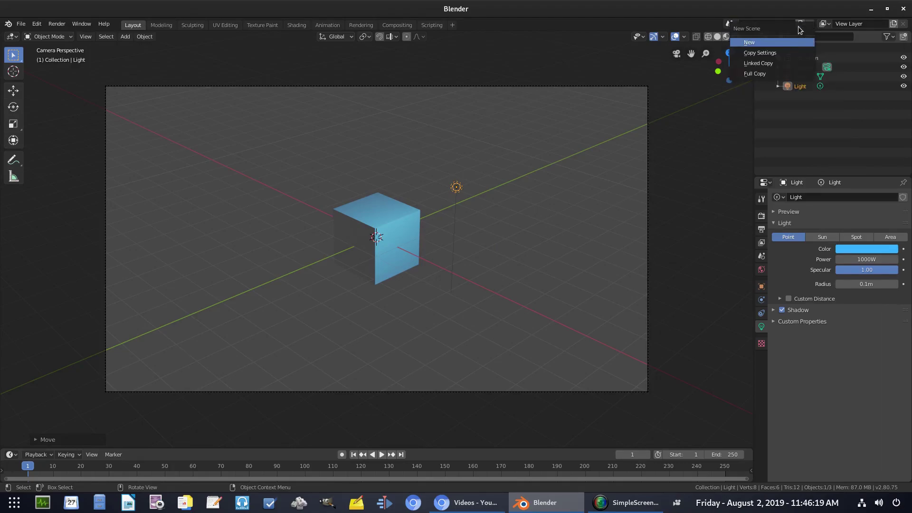
click(766, 43)
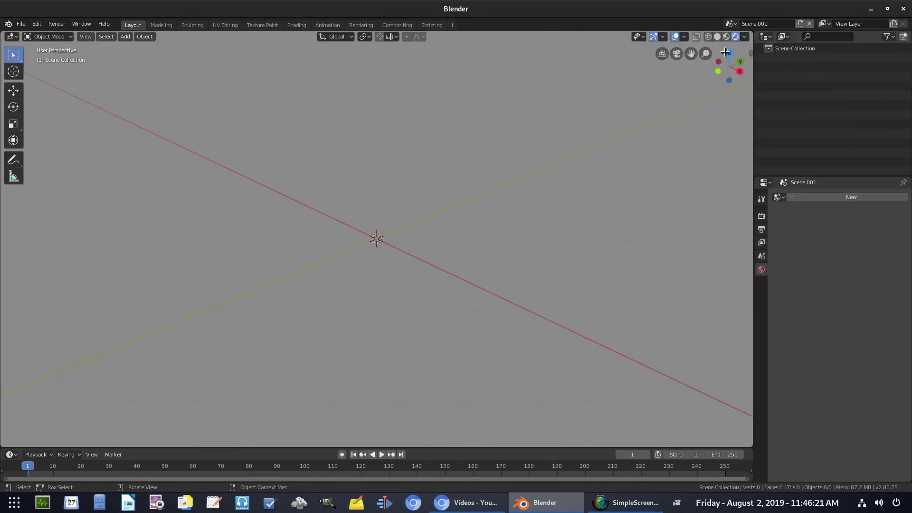
click(796, 198)
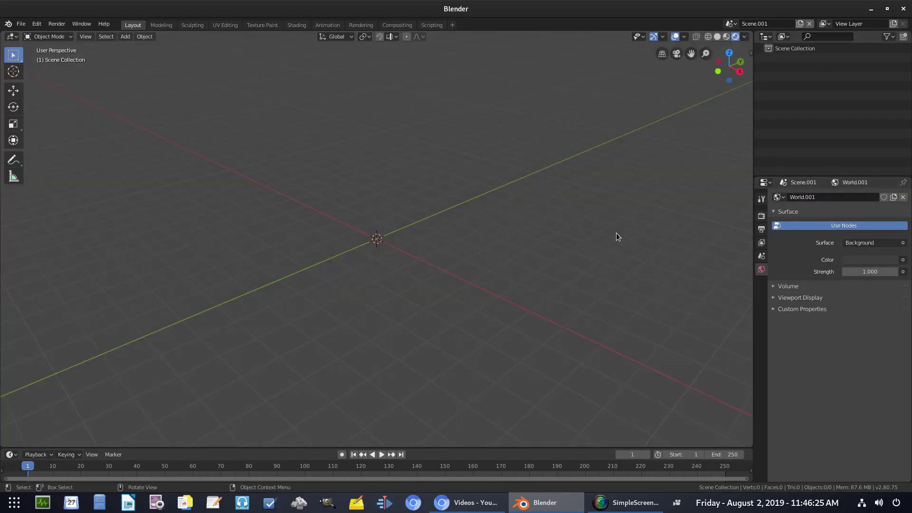
Turn on Transparent in the Film render settings of Scene.001
click(761, 217)
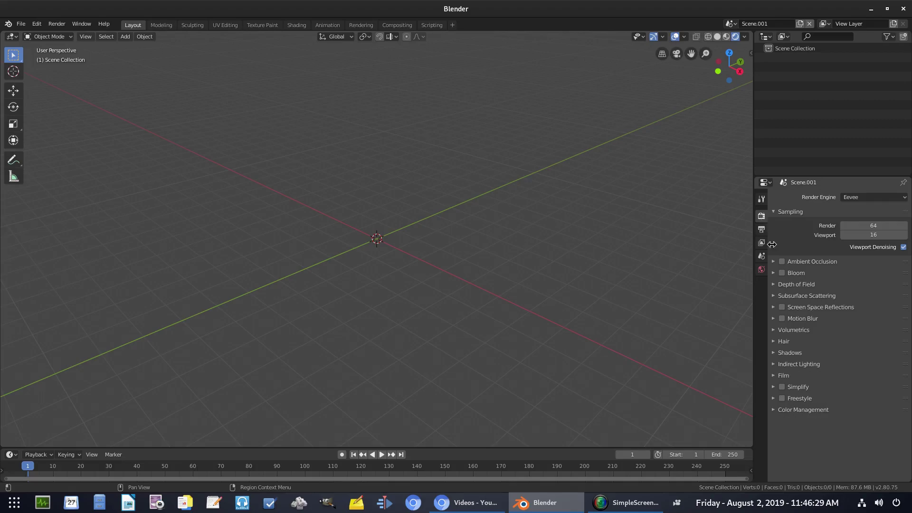
click(796, 377)
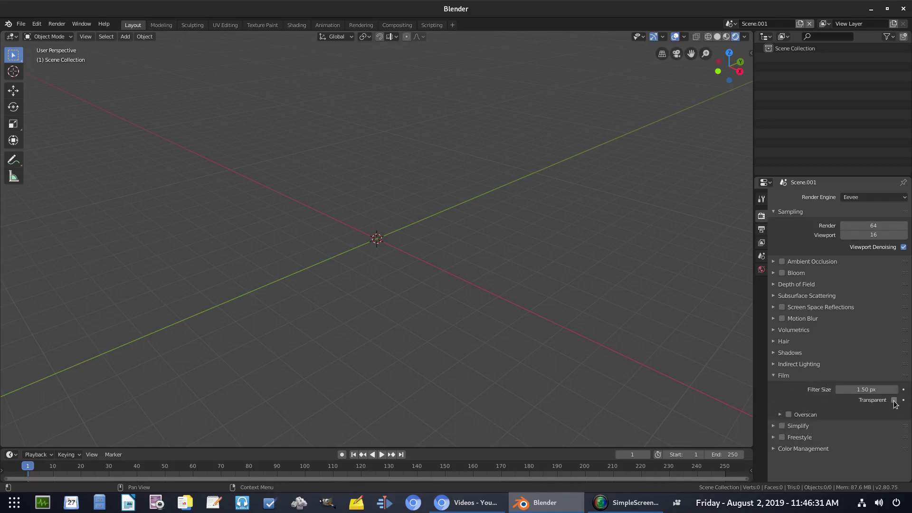
click(894, 400)
Add a Suzanne monkey, then rotate it, enlarge it and shift it left of centre
click(777, 374)
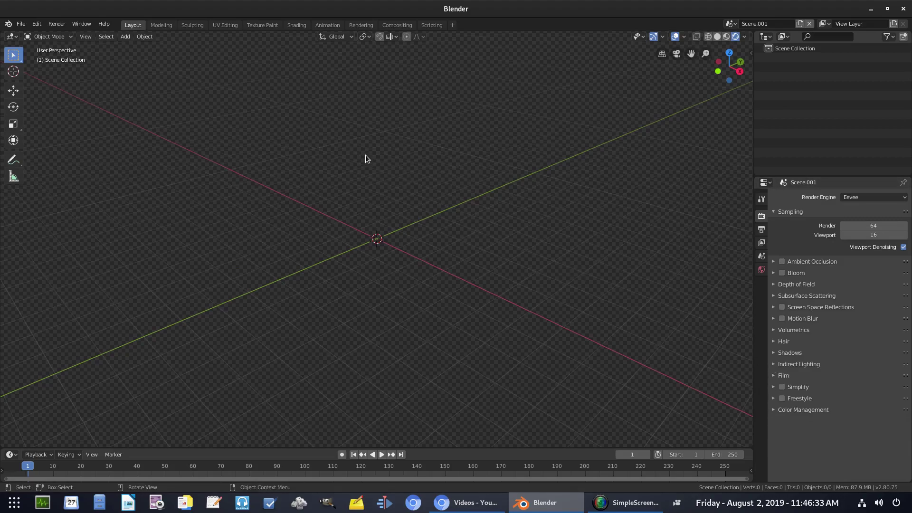
key(shift+a)
mouse_move(375, 148)
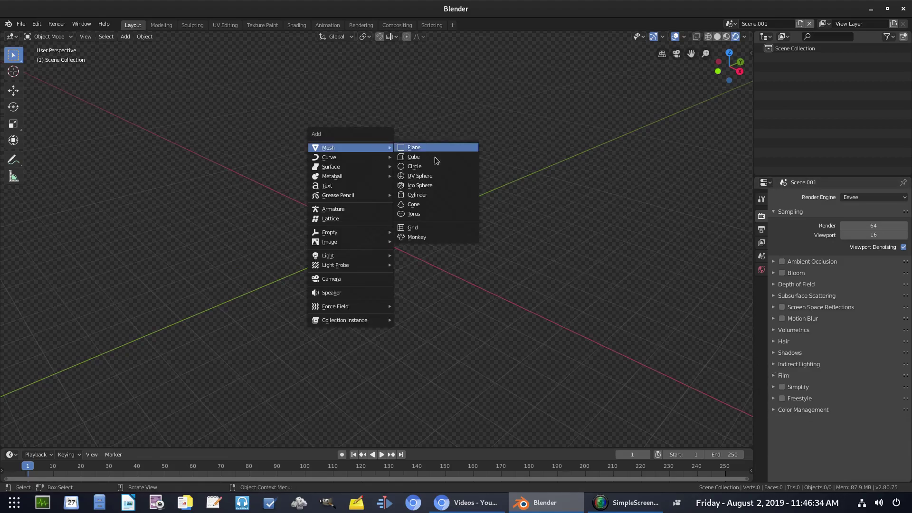
click(432, 236)
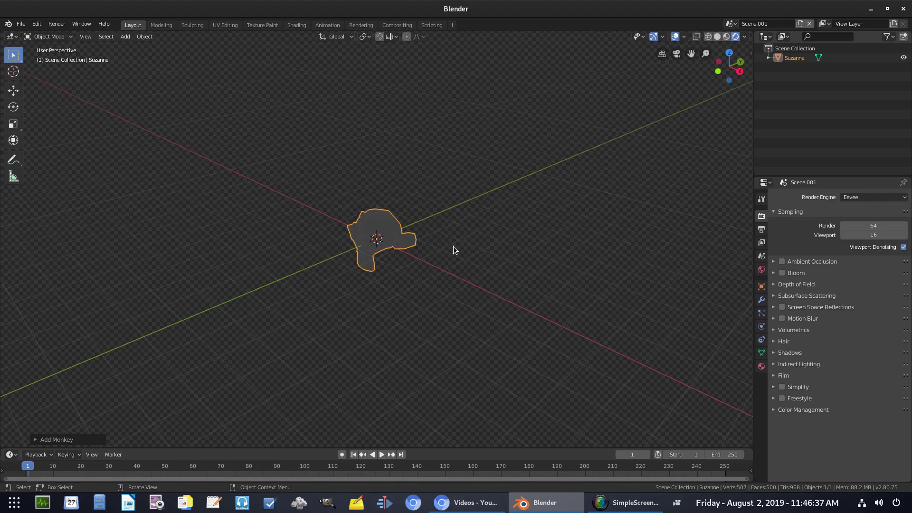
key(r)
key(r)
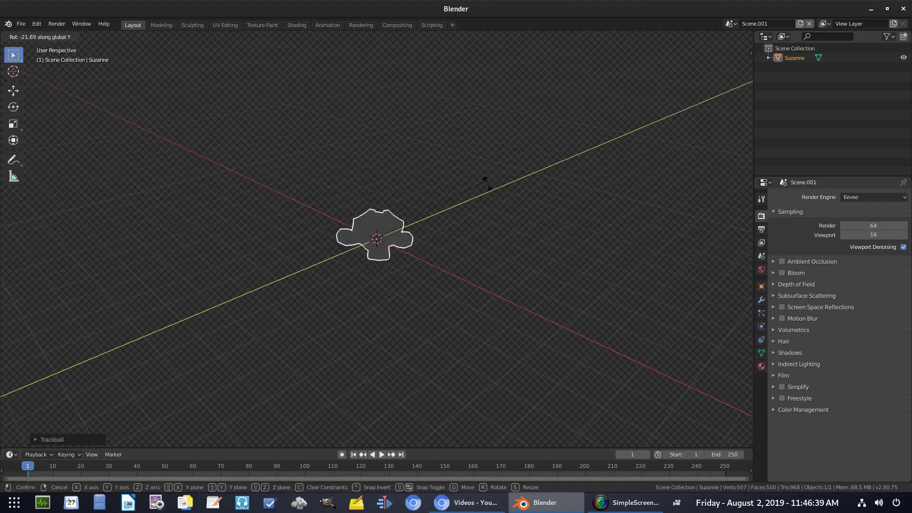
click(485, 179)
key(s)
click(651, 243)
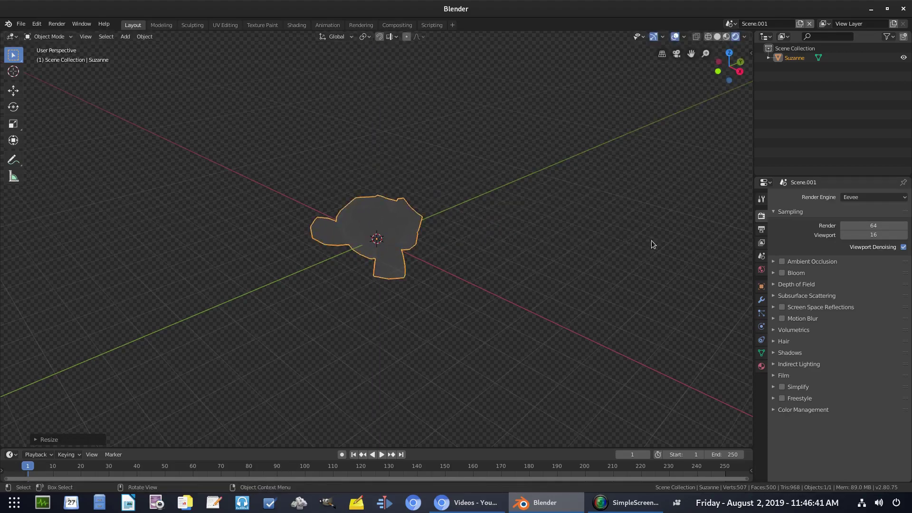
key(g)
click(572, 266)
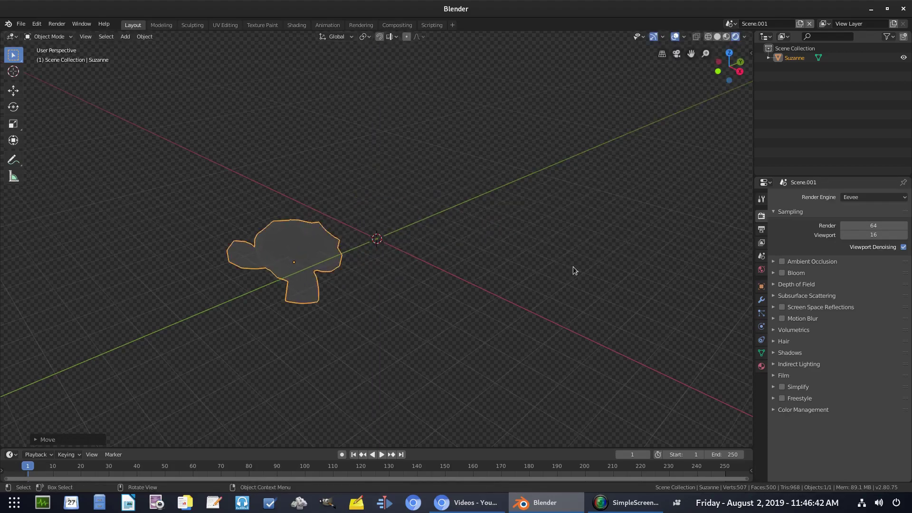
Give Suzanne a new Material.001 with a green Base Color
click(761, 366)
click(779, 238)
click(801, 238)
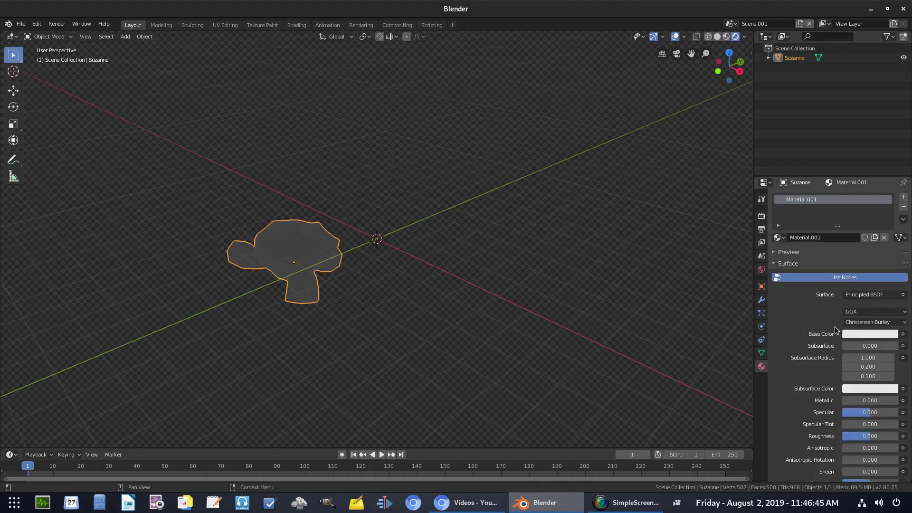
click(859, 332)
click(830, 234)
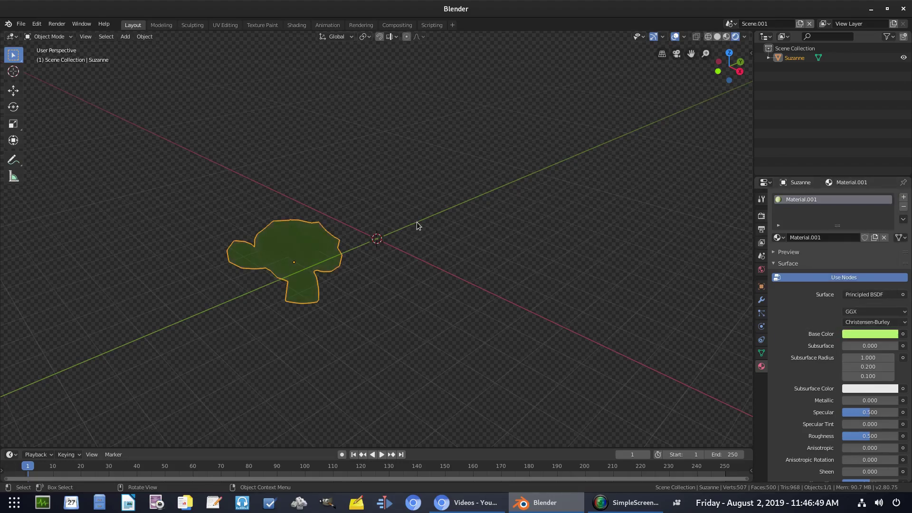
Place a Point light next to the green Suzanne and raise its power to about 206 W
key(shift+a)
mouse_move(409, 226)
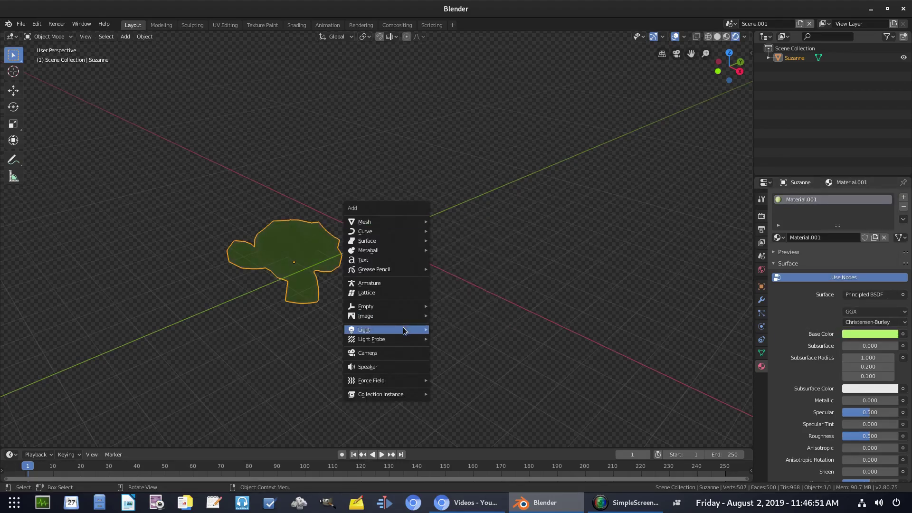
mouse_move(407, 330)
click(449, 330)
key(g)
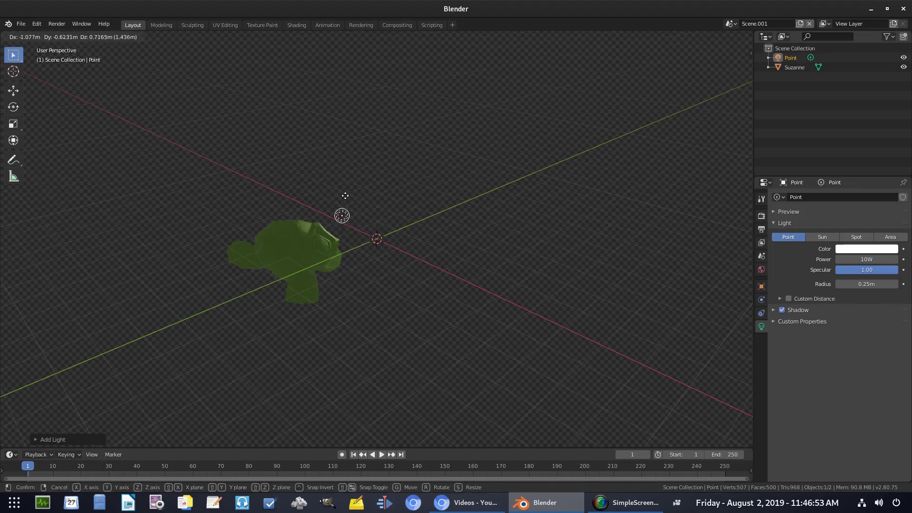
click(338, 193)
key(g)
key(y)
click(343, 228)
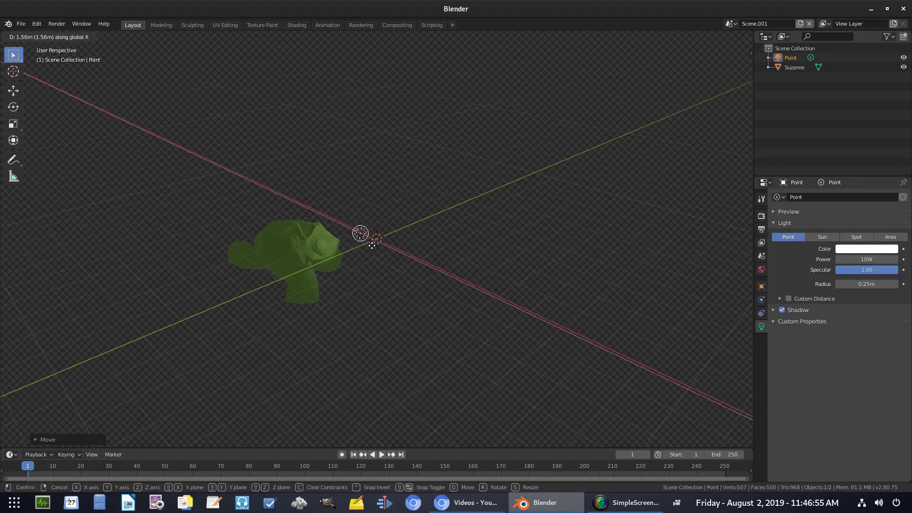
drag(332, 220, 353, 223)
drag(860, 259, 893, 259)
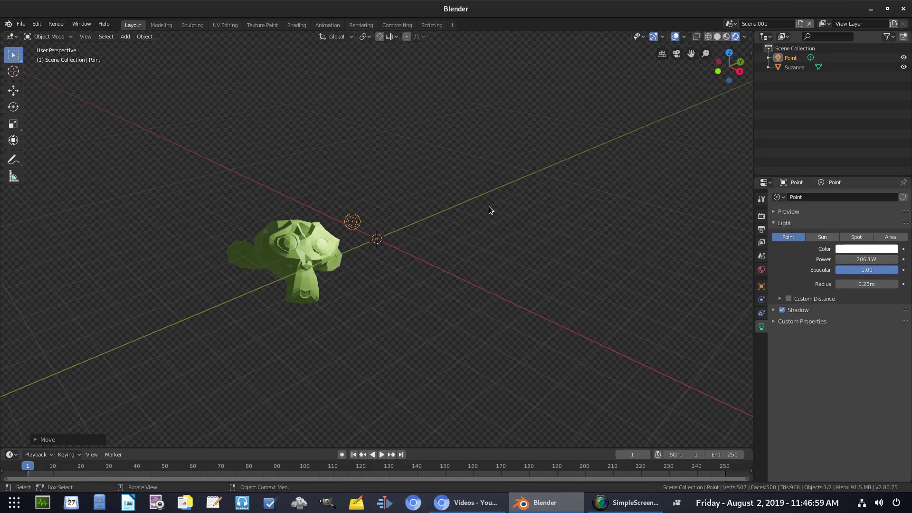
Go back to Scene.001 and show its Eevee render settings (64 render, 16 viewport samples)
click(732, 24)
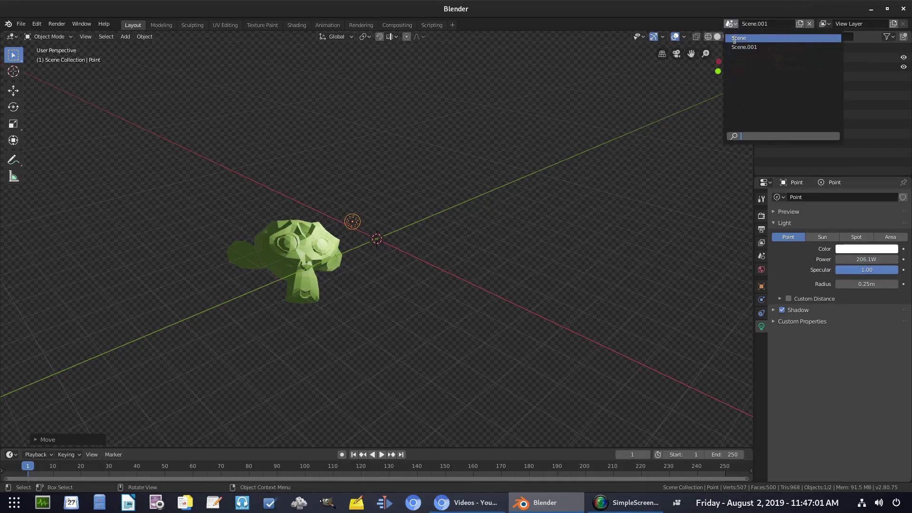
click(734, 40)
click(731, 24)
click(740, 47)
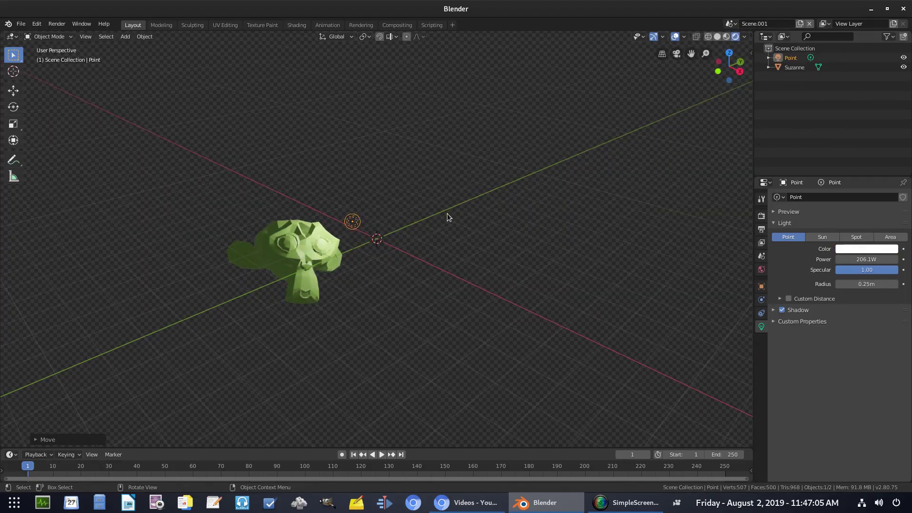
click(761, 216)
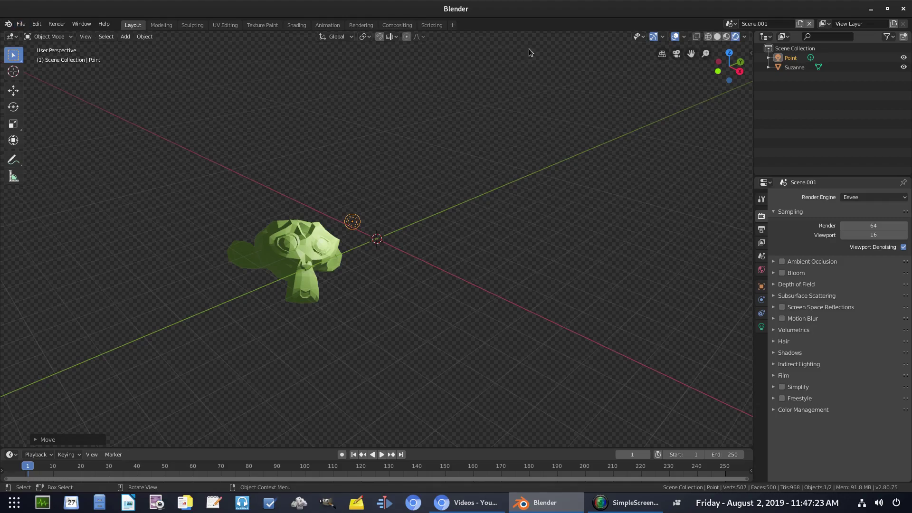
In Compositing, merge away the Dope Sheet and hide the node editor sidebar
click(397, 25)
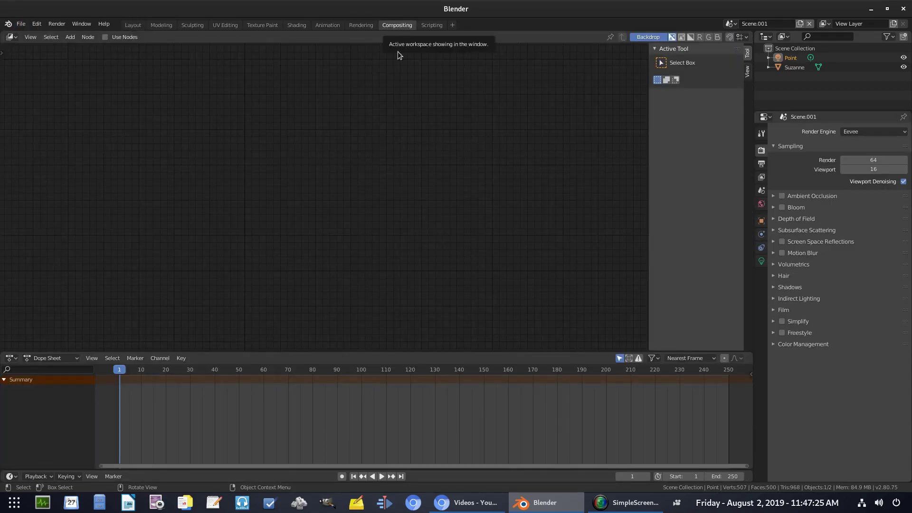
drag(8, 353, 5, 373)
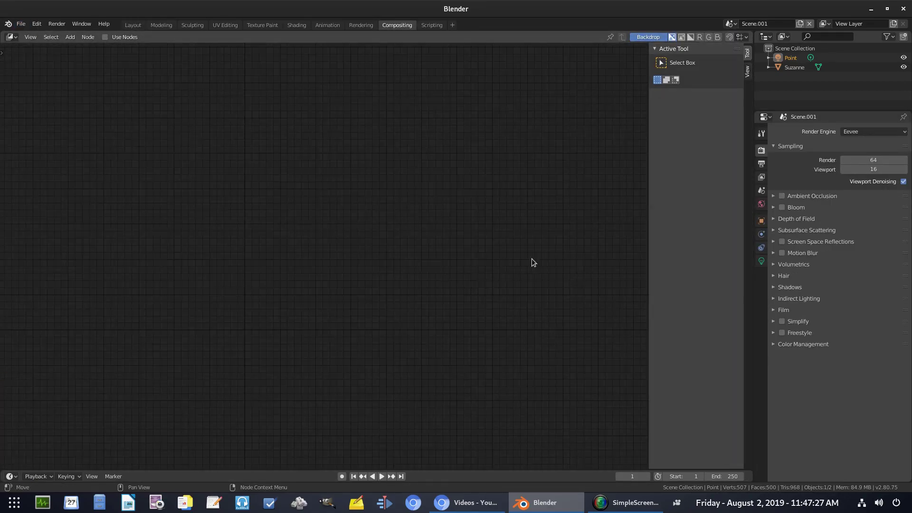
drag(649, 250, 675, 249)
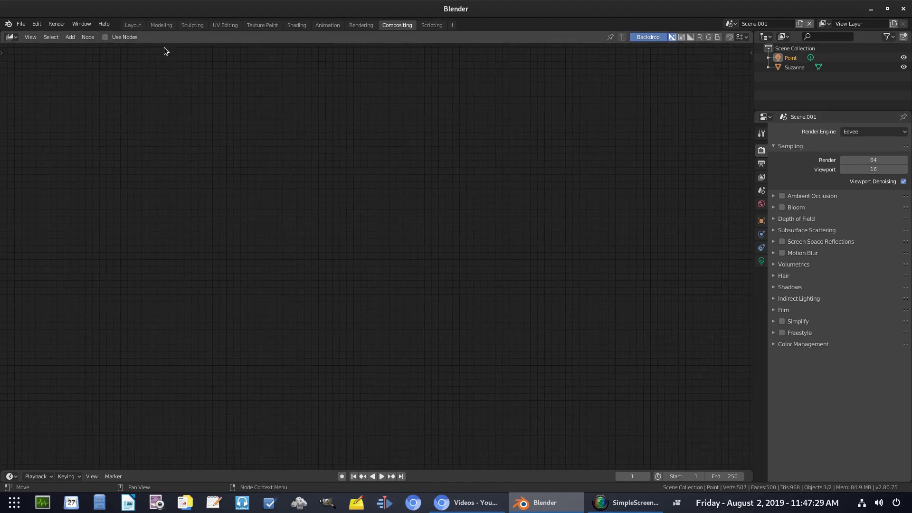
Test-render the cube Scene with Render Image, then close the result
click(731, 23)
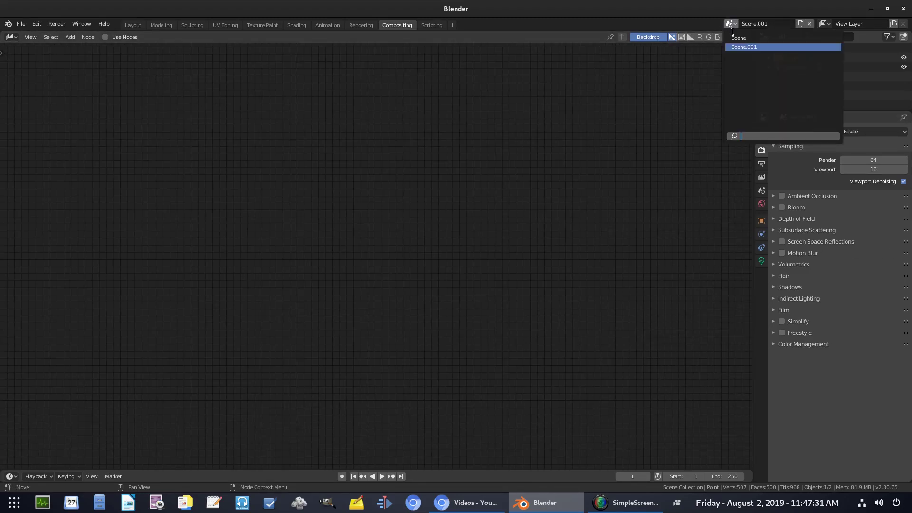
click(751, 40)
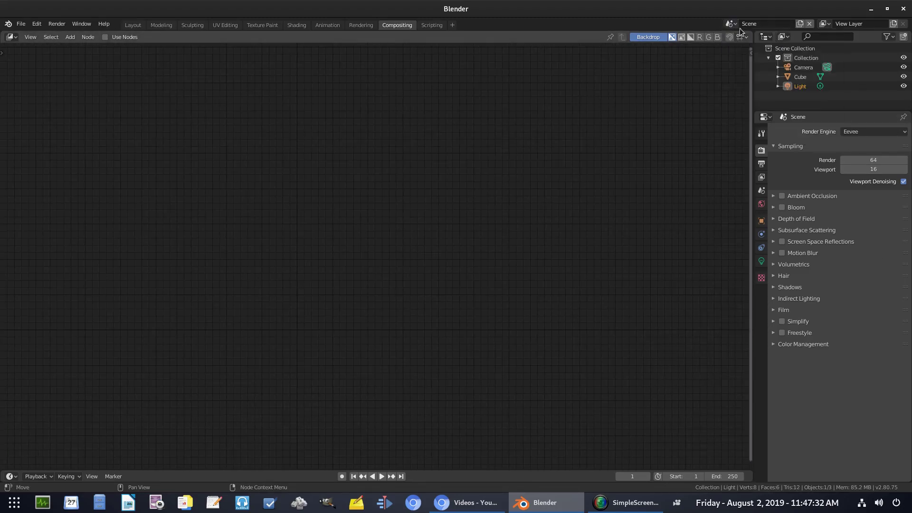
click(56, 24)
click(62, 34)
key(Escape)
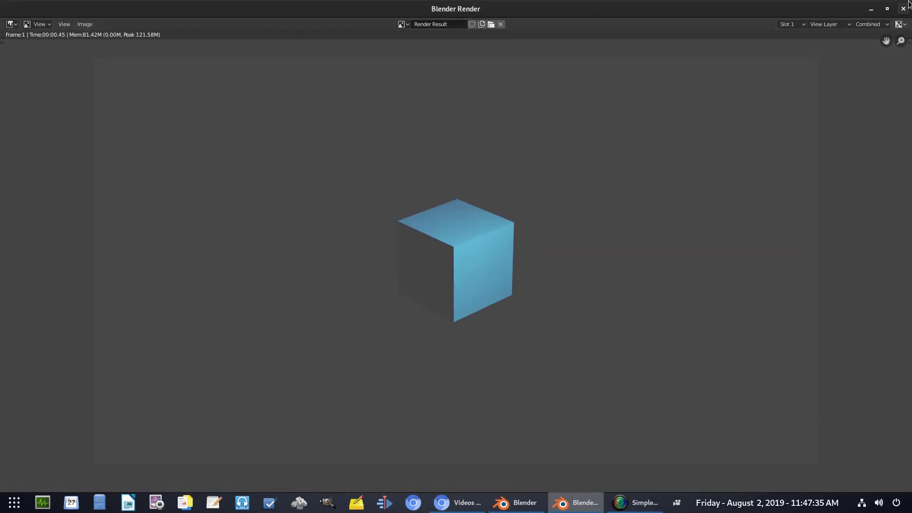
Try rendering Scene.001, which reports that no camera is found
click(731, 24)
click(741, 47)
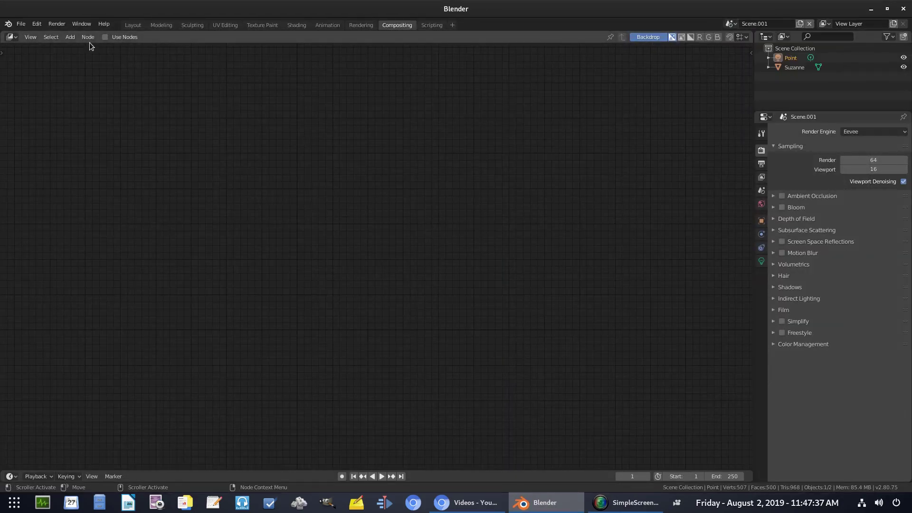
click(57, 24)
click(62, 34)
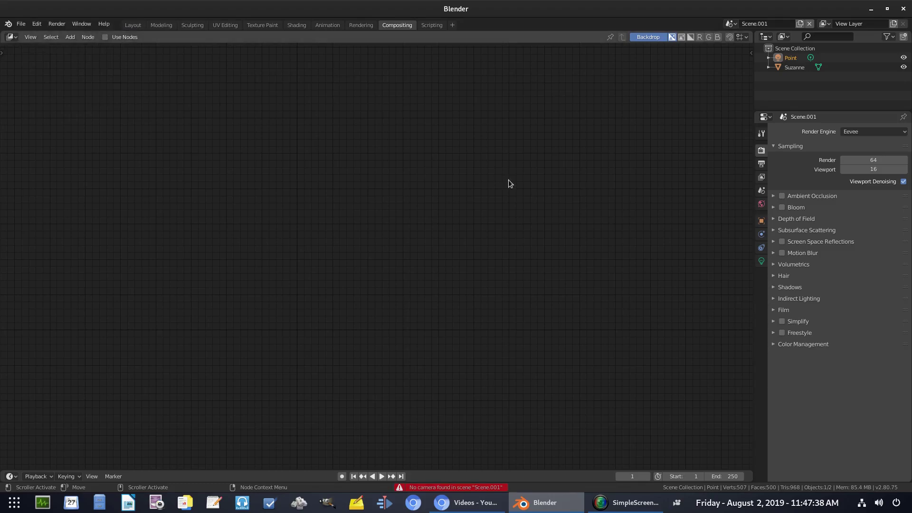
Add Camera.001 to Scene.001 and pull it back along local Z to frame Suzanne
click(137, 25)
key(shift+a)
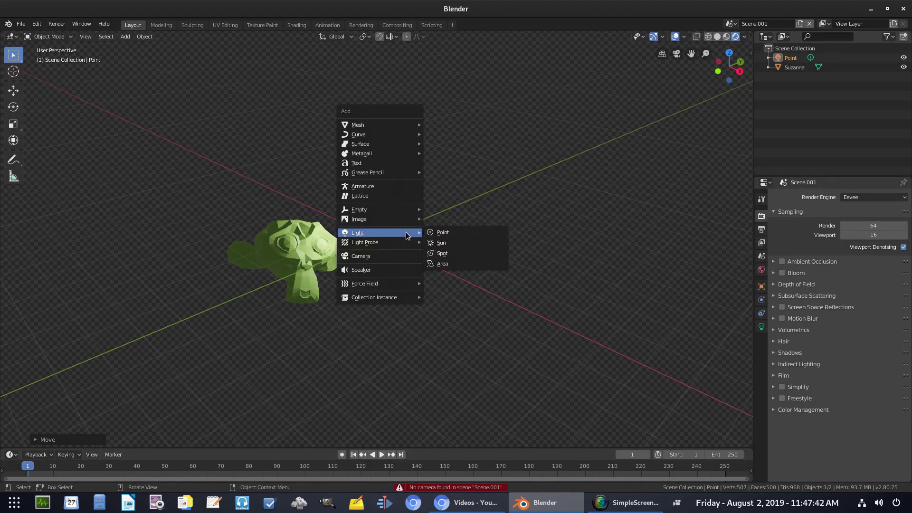
click(393, 259)
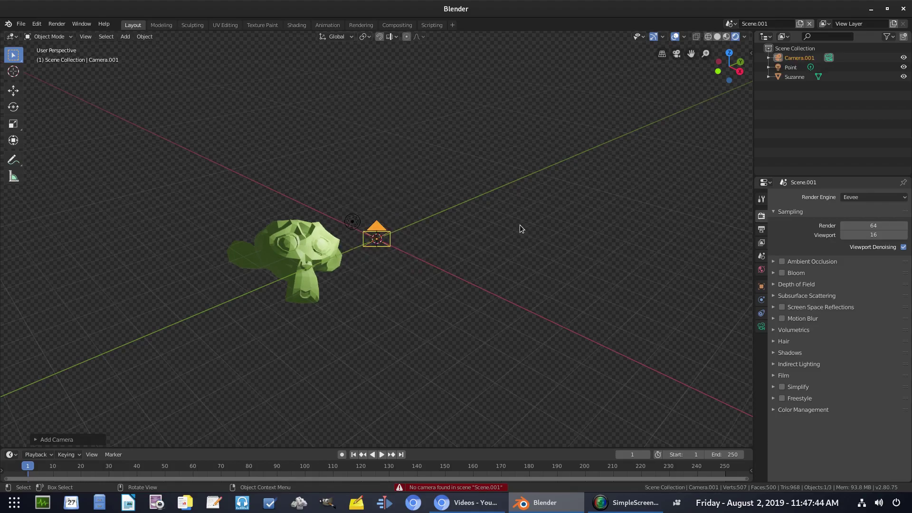
key(KP_0)
key(g)
key(z)
key(z)
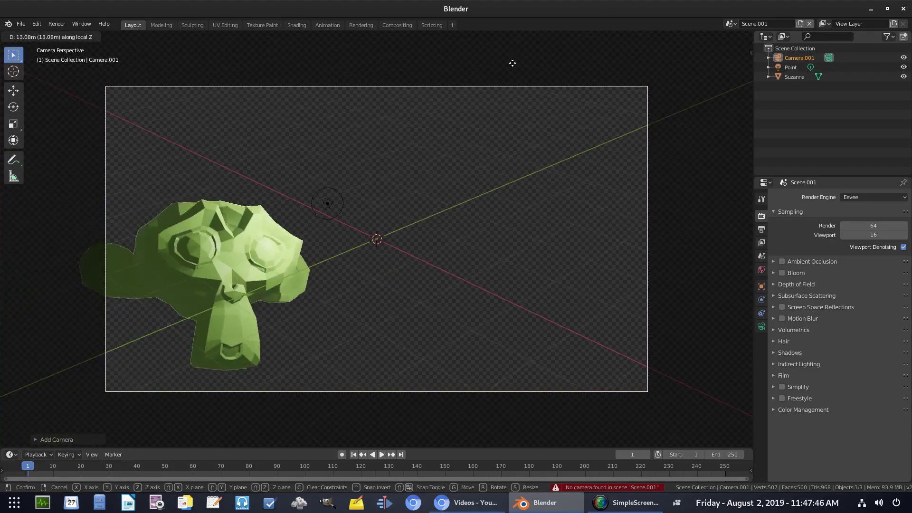
click(447, 146)
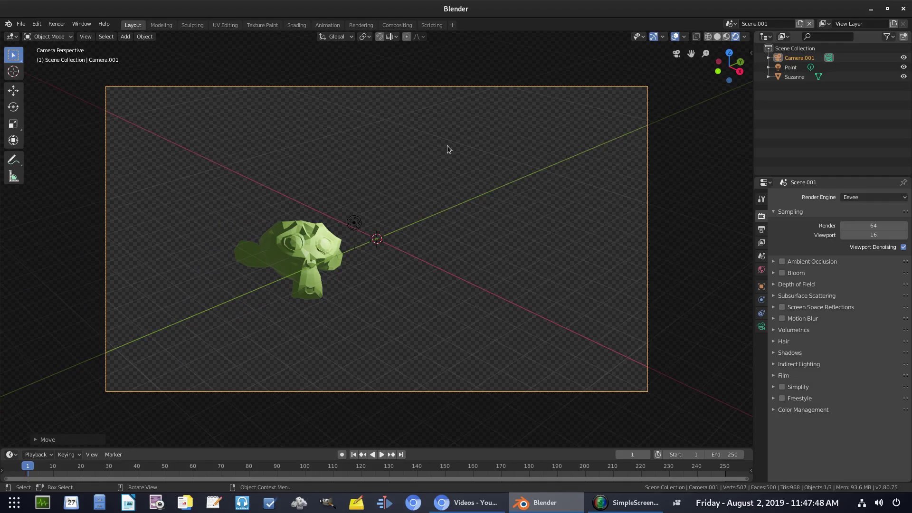
Render a test image of Scene.001 and close the result window
click(56, 25)
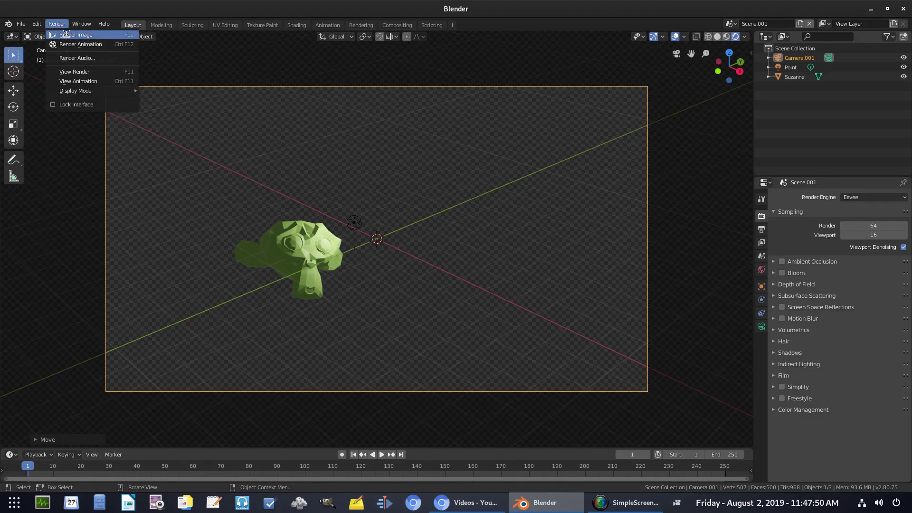
click(66, 34)
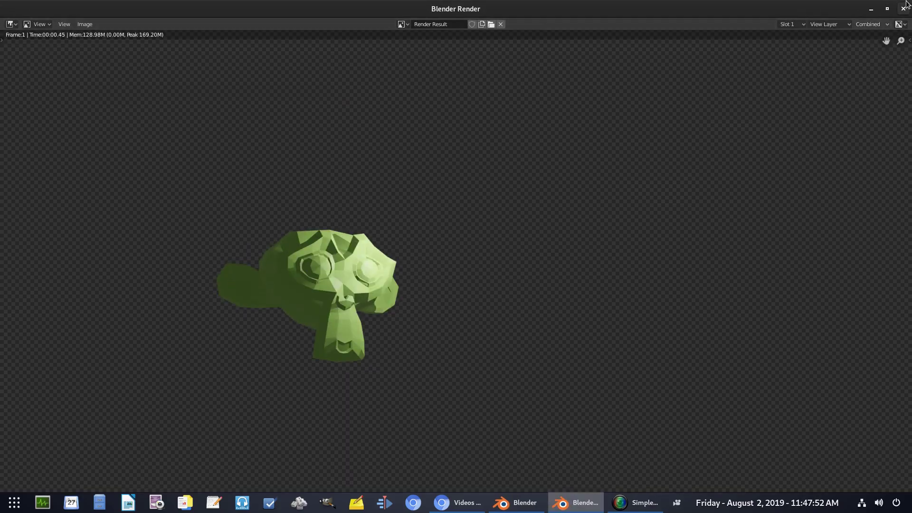
click(905, 8)
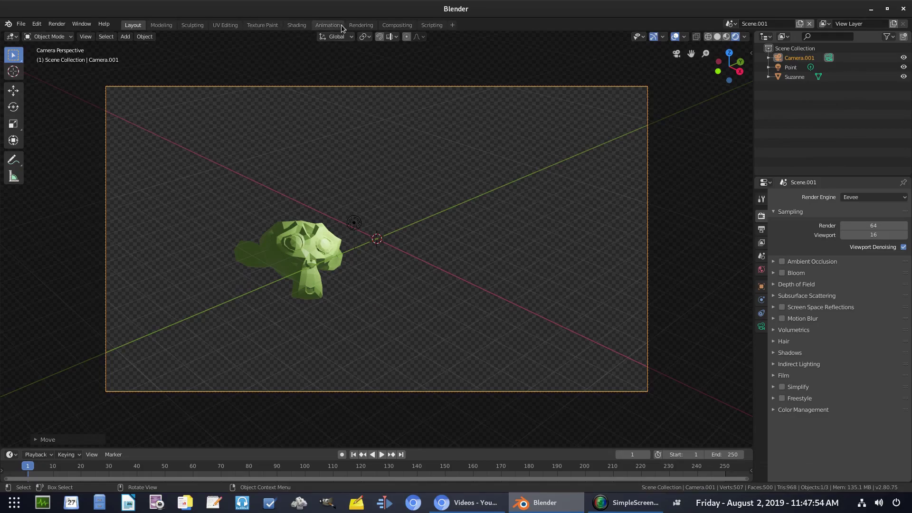
Enable Use Nodes and spread Render Layers left and Composite right
click(397, 26)
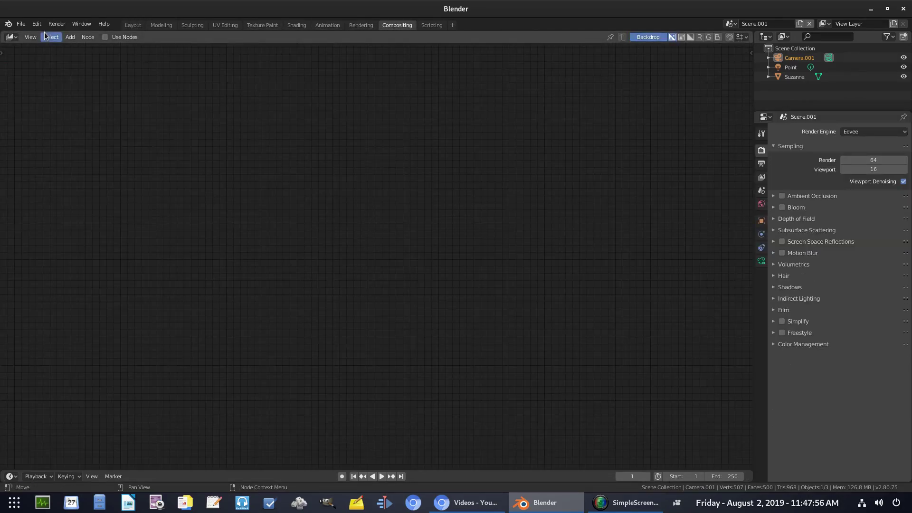
click(115, 38)
middle_drag(421, 253, 474, 218)
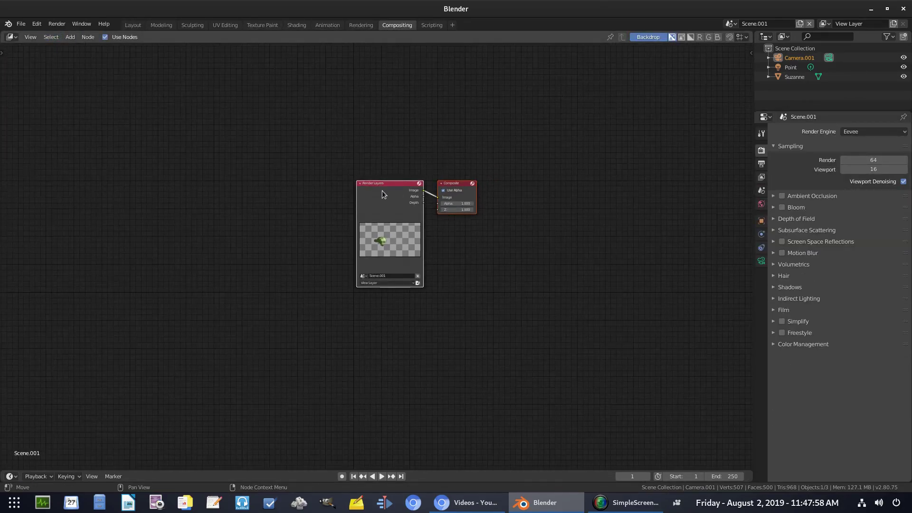
drag(392, 169, 192, 164)
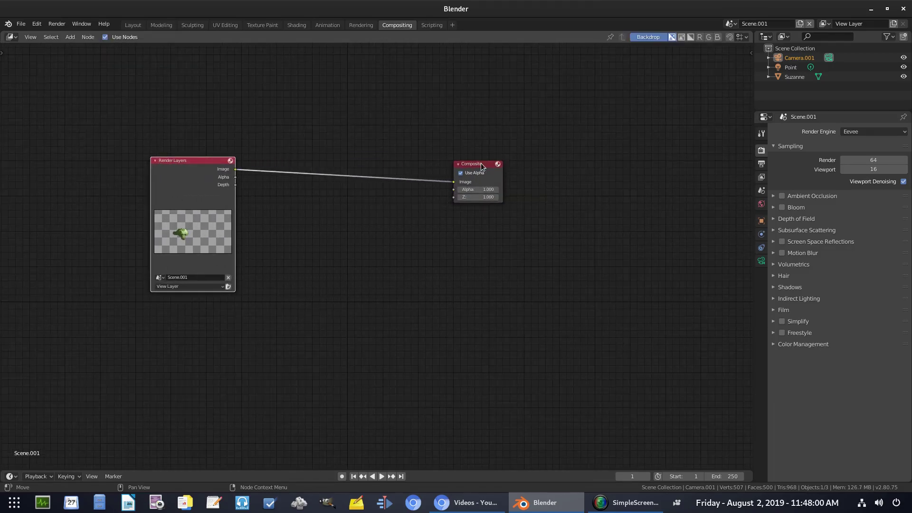
drag(478, 164, 696, 167)
drag(184, 166, 133, 166)
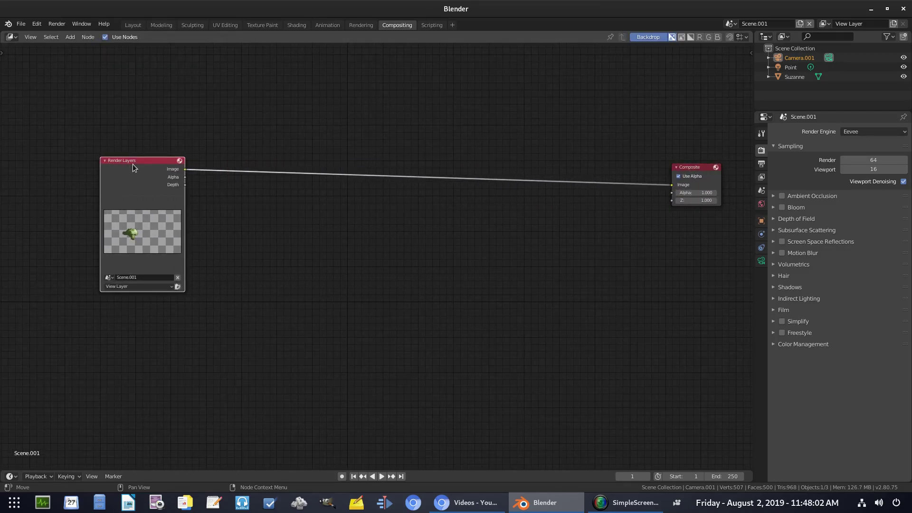
Duplicate Render Layers below the original and set the top node's scene to Scene
key(shift+d)
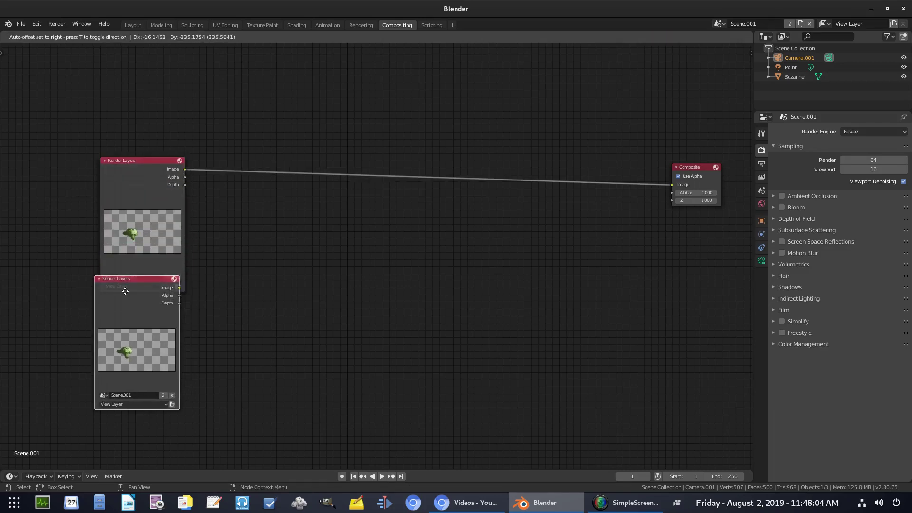
click(133, 313)
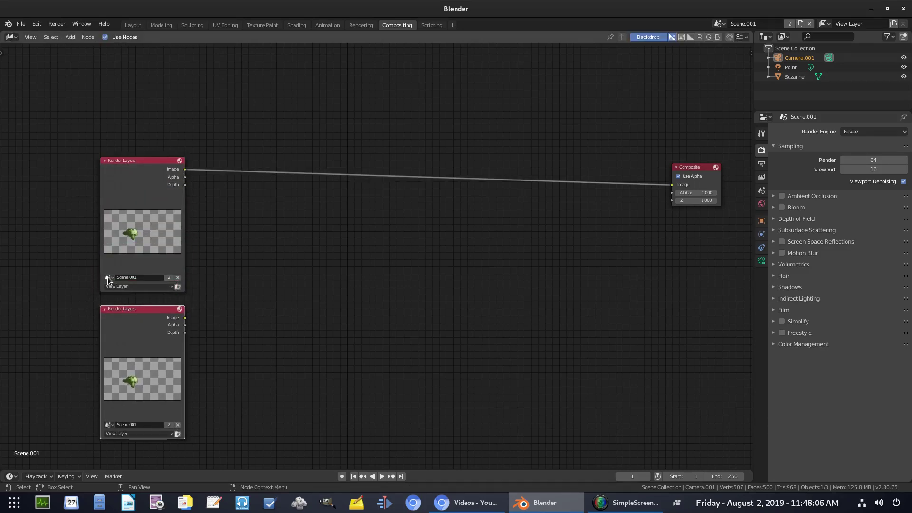
click(108, 277)
click(117, 288)
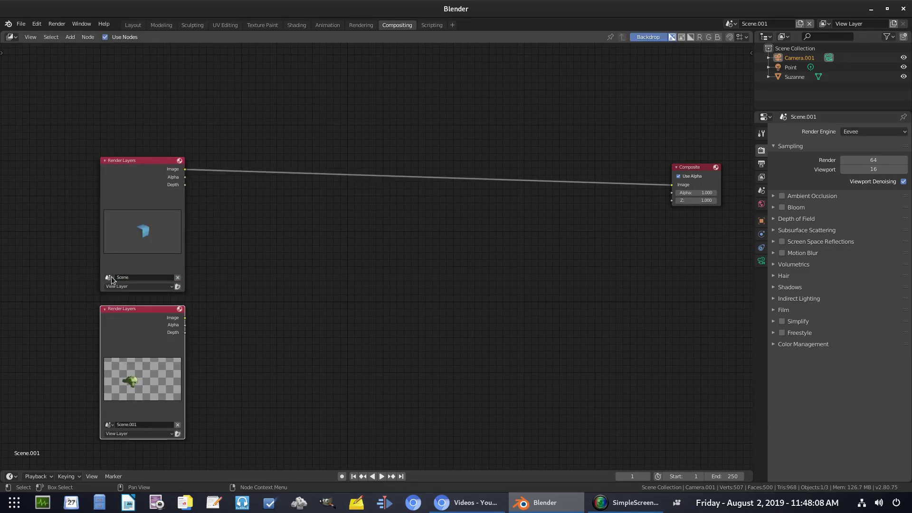
Insert an Alpha Over node into the Render Layers-to-Composite link
key(shift+a)
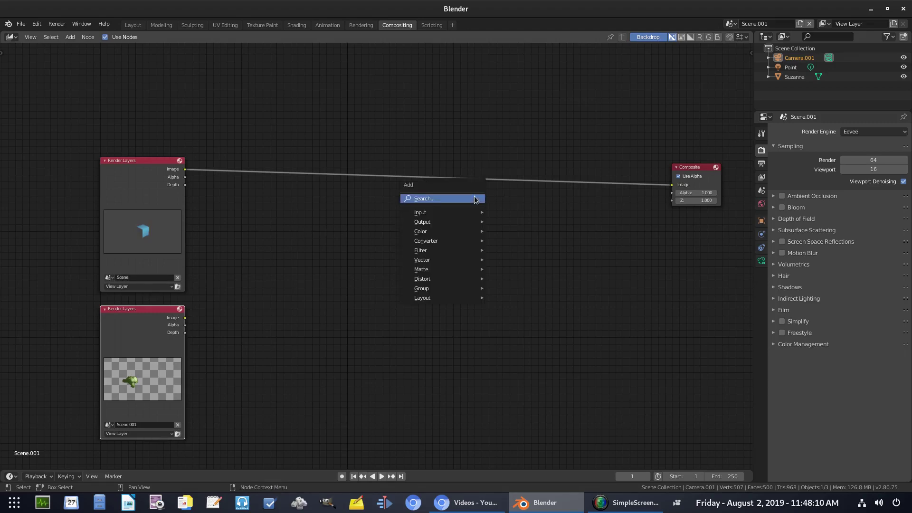
click(475, 199)
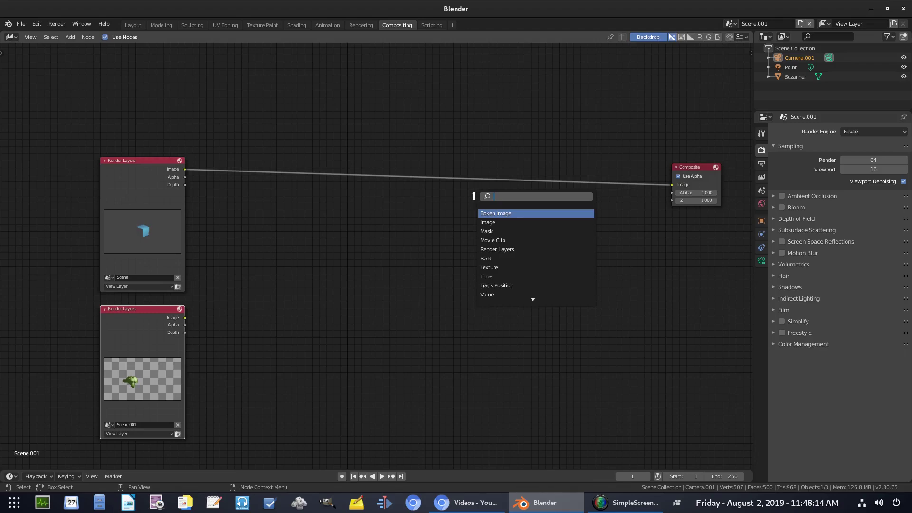
text(alp)
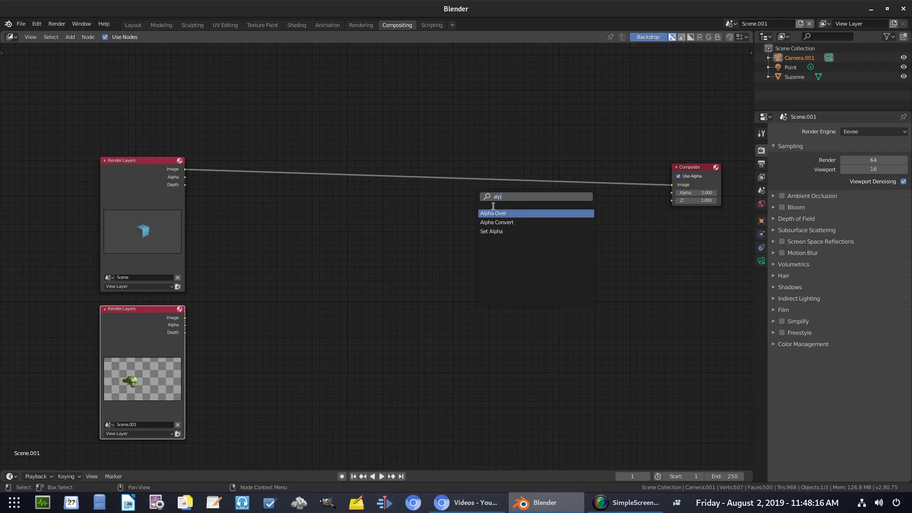
click(501, 213)
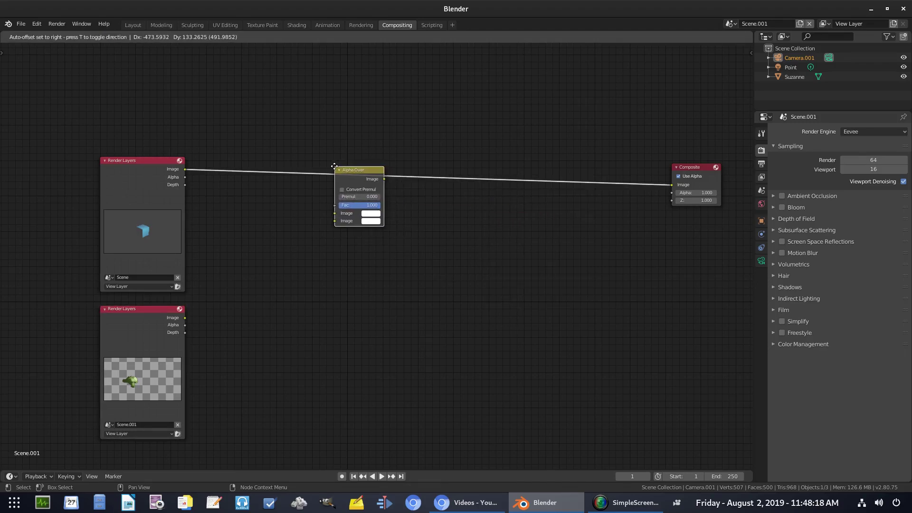
click(352, 175)
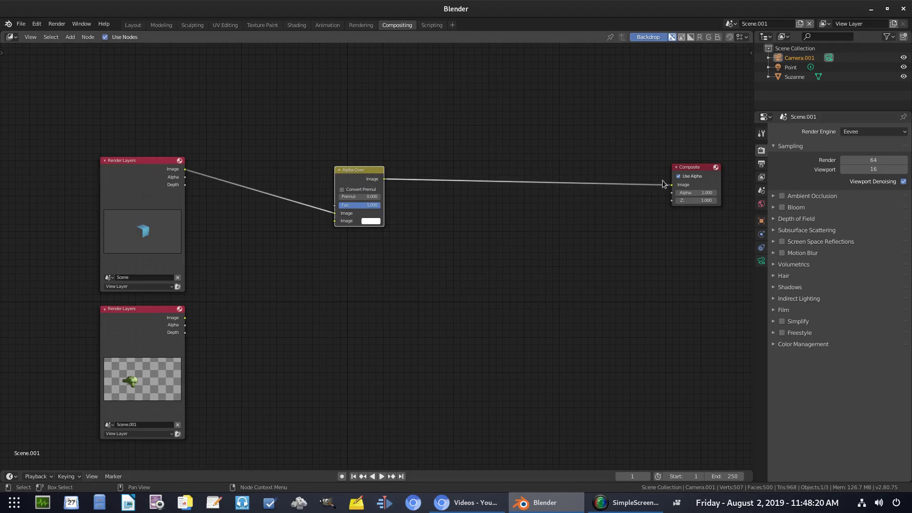
Connect the Scene.001 Render Layers Image to Alpha Over's second Image input
click(121, 221)
key(KP_Decimal)
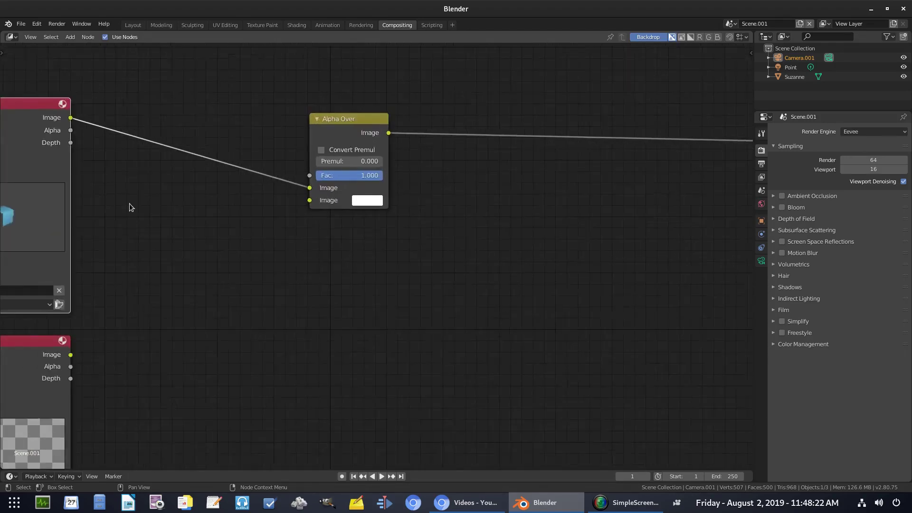
middle_drag(510, 390, 540, 116)
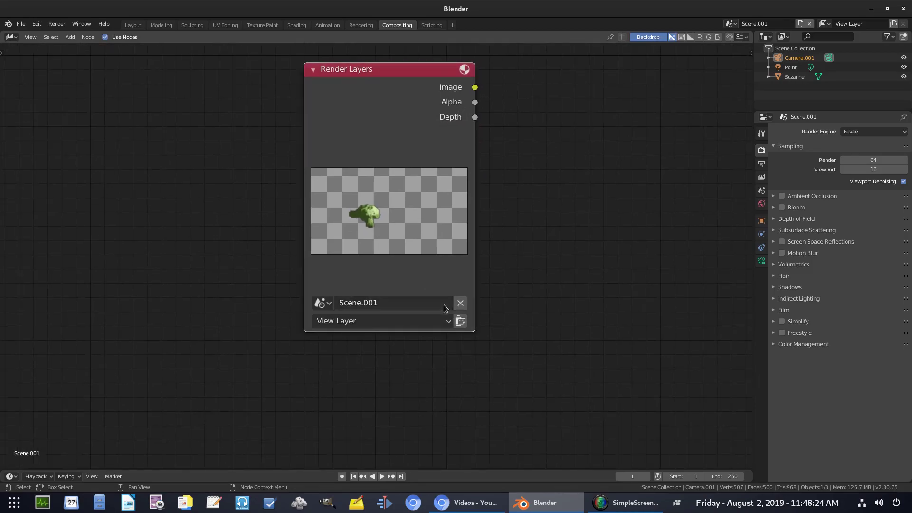
scroll(482, 209, down, 2)
middle_drag(482, 209, 330, 285)
scroll(330, 285, down, 1)
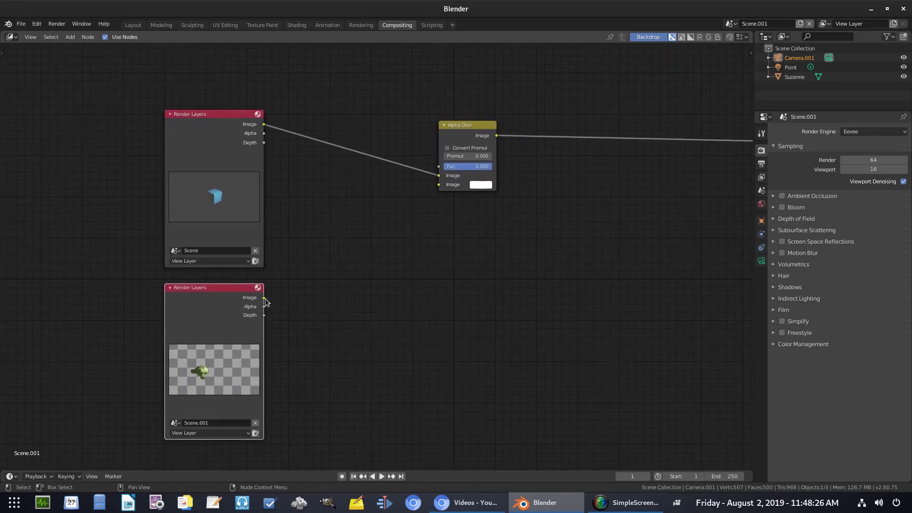
drag(264, 298, 439, 185)
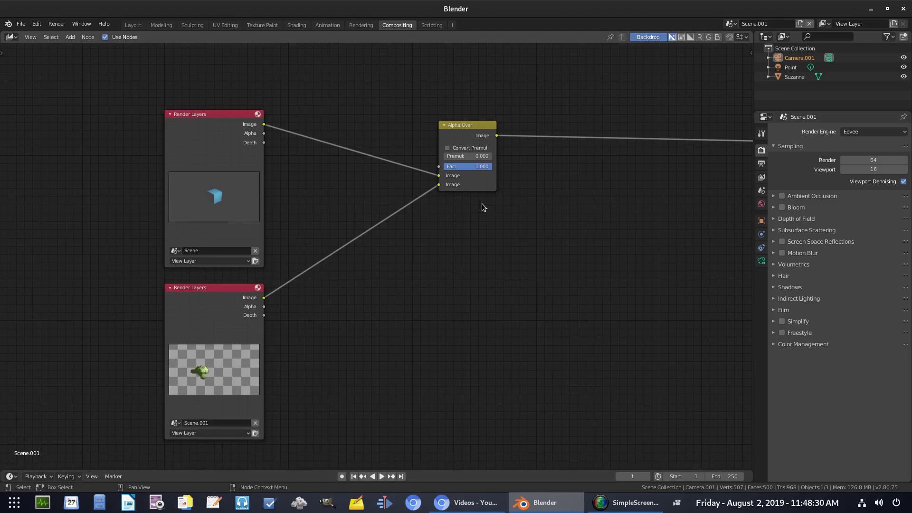
middle_drag(596, 204, 413, 234)
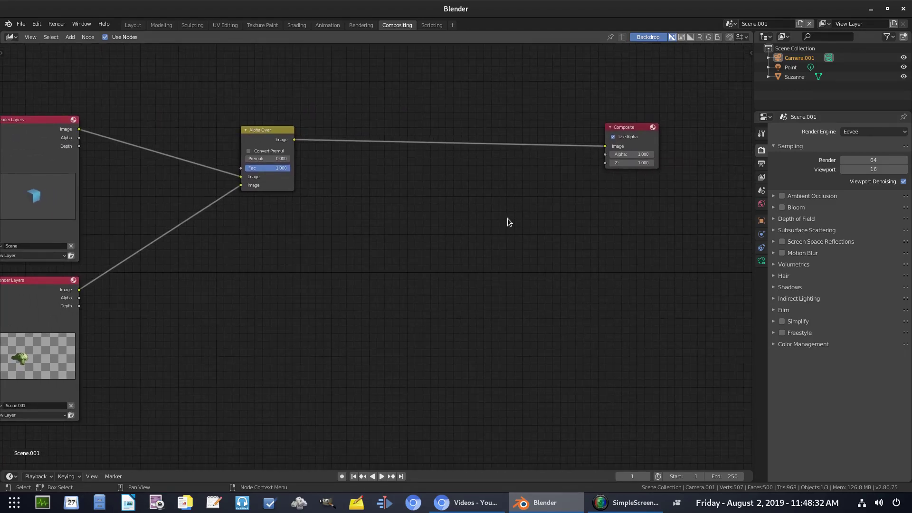
Feed Alpha Over into a new Viewer node, showing green Suzanne over the blue cube
key(shift+a)
click(507, 218)
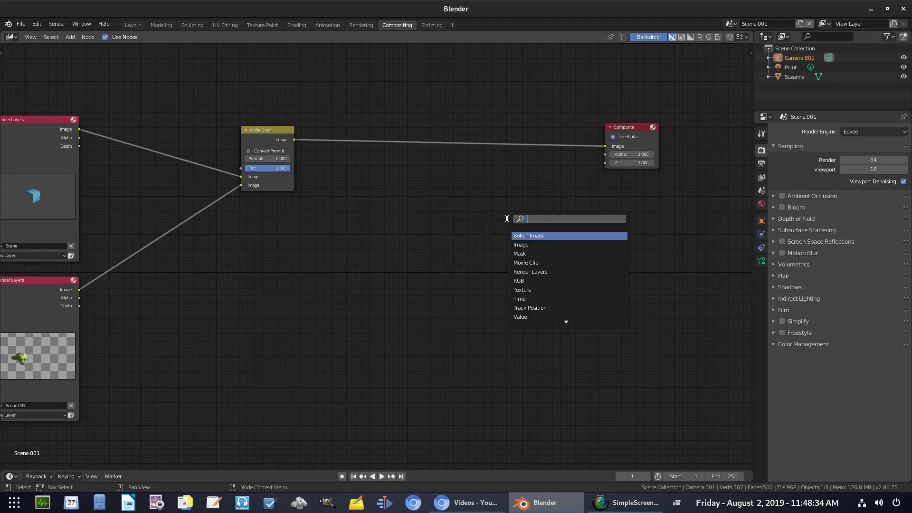
text(view)
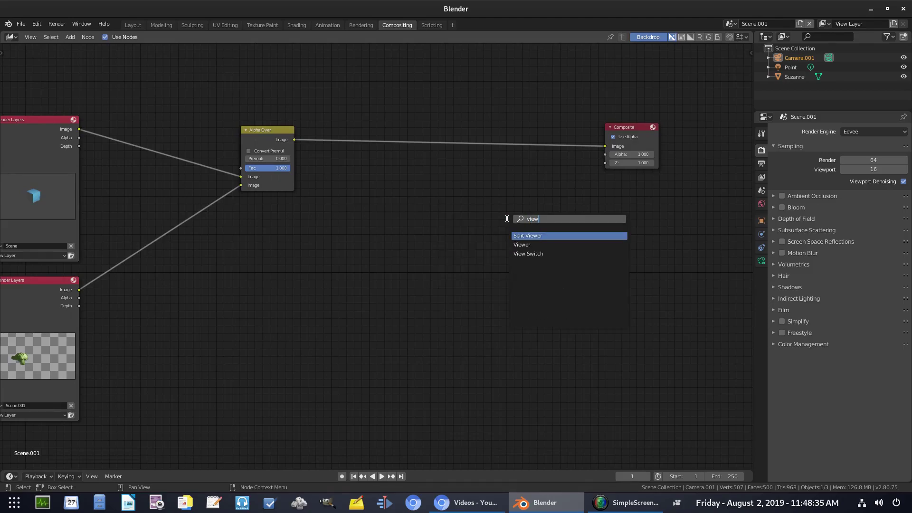
click(527, 245)
click(604, 181)
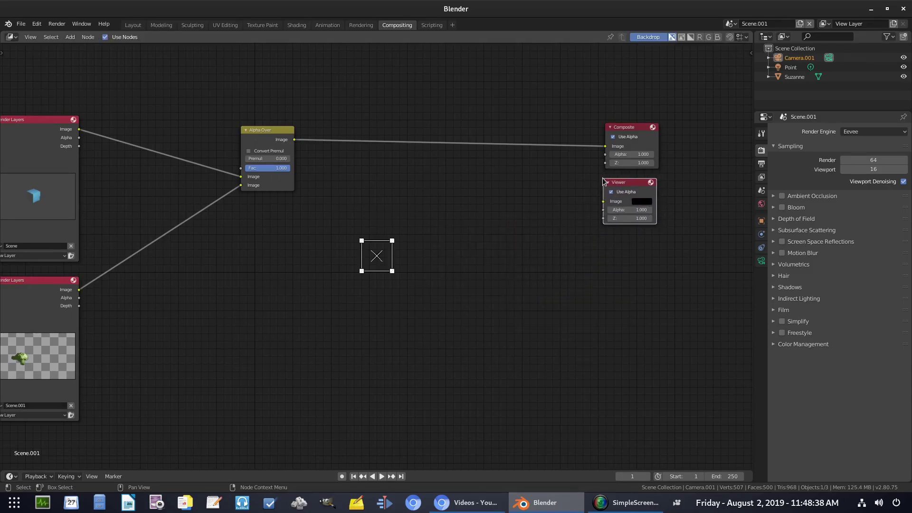
drag(605, 152, 612, 206)
middle_drag(531, 298, 573, 273)
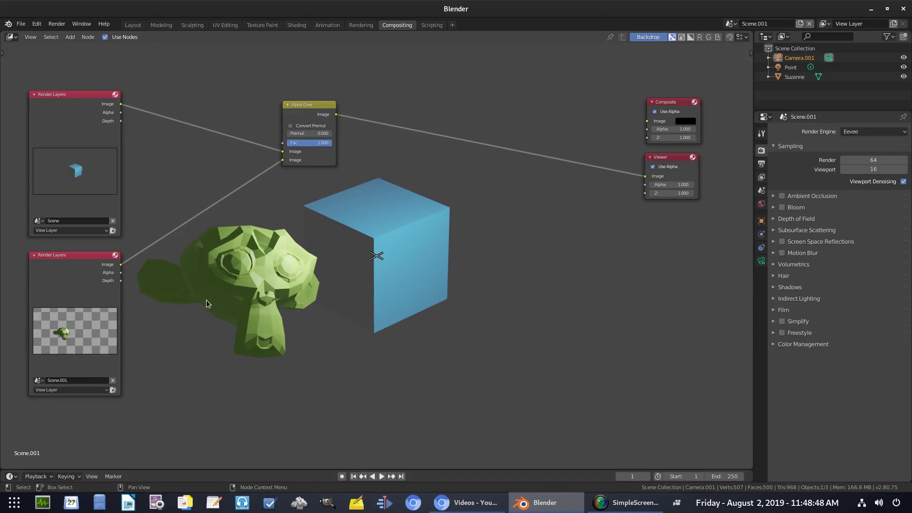
Shrink the backdrop twice so the whole image fits, and reposition the node tree over it
scroll(204, 302, down, 2)
key(v)
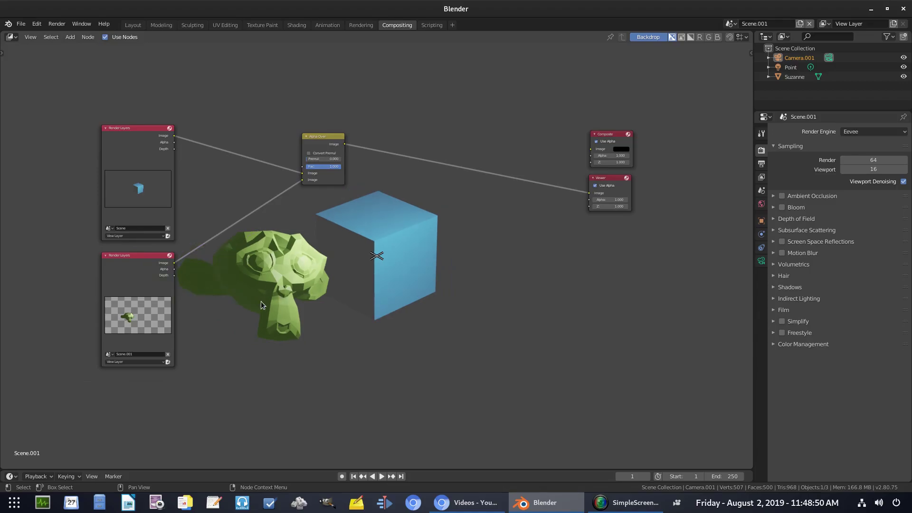
key(v)
key(v)
middle_drag(248, 288, 213, 311)
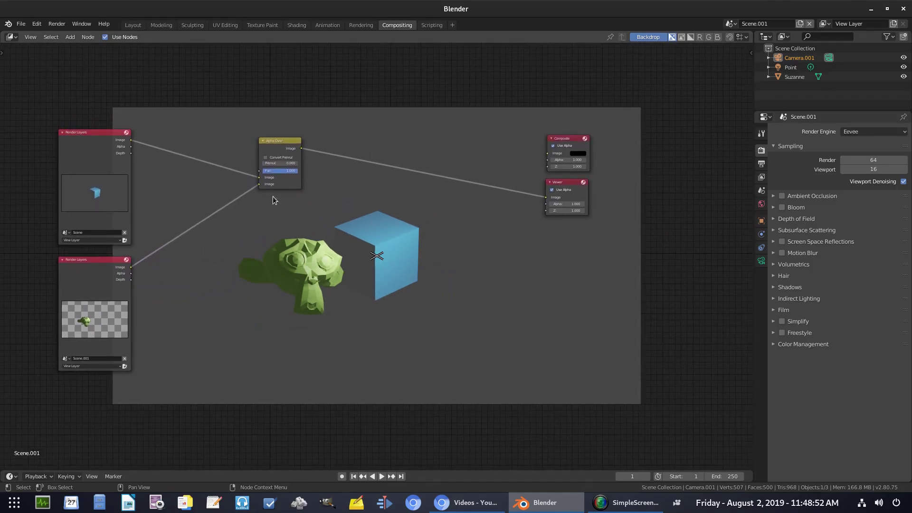
scroll(428, 323, up, 2)
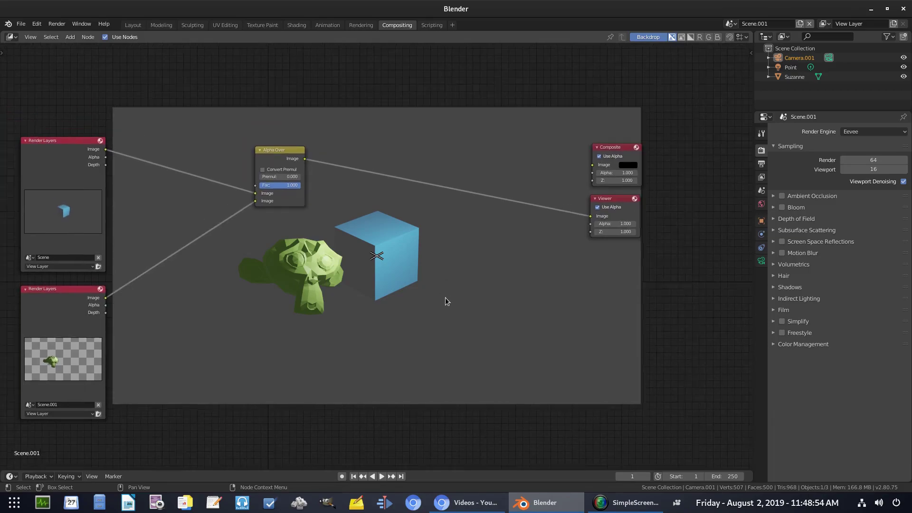
middle_drag(445, 298, 459, 301)
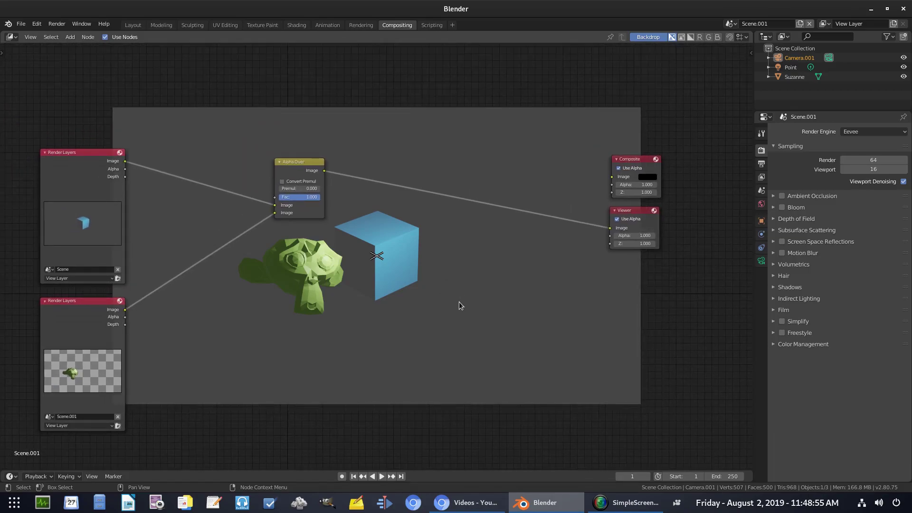
Link Alpha Over's Image output to the Composite node's Image input
click(323, 174)
drag(323, 175, 611, 177)
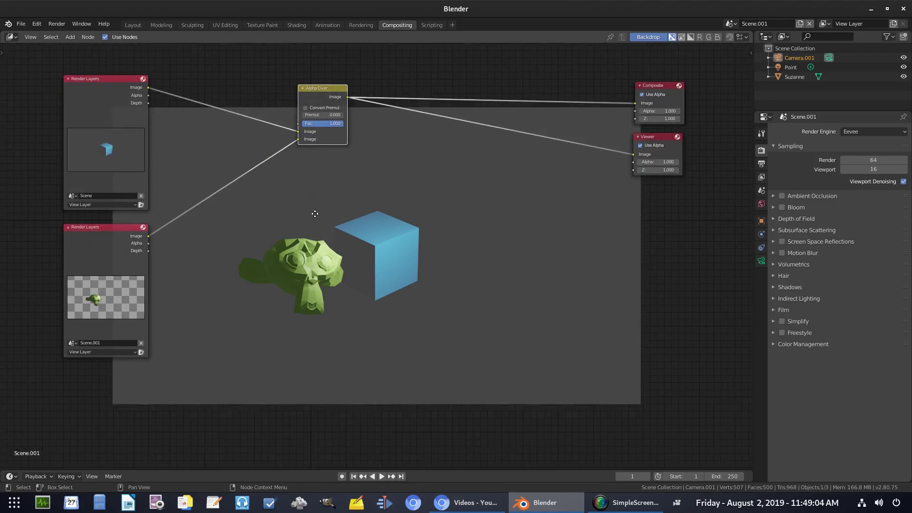
middle_drag(295, 276, 312, 210)
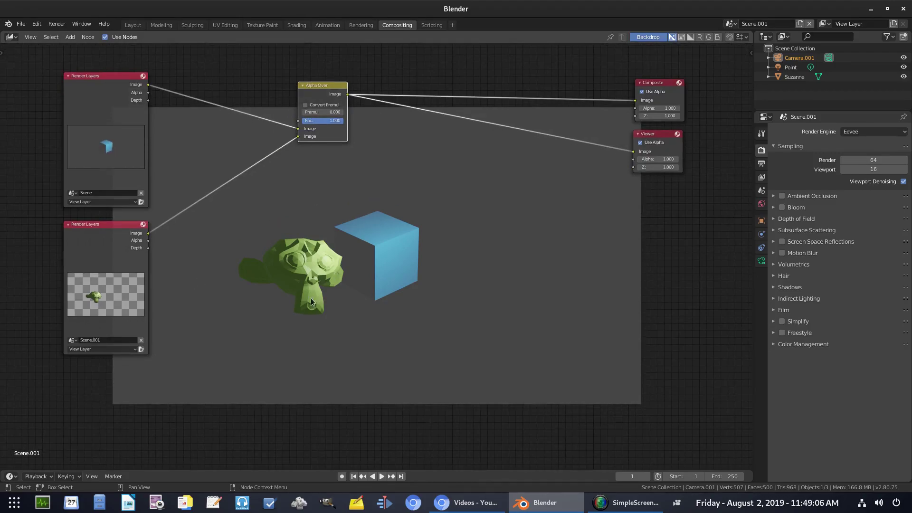
middle_drag(470, 192, 469, 205)
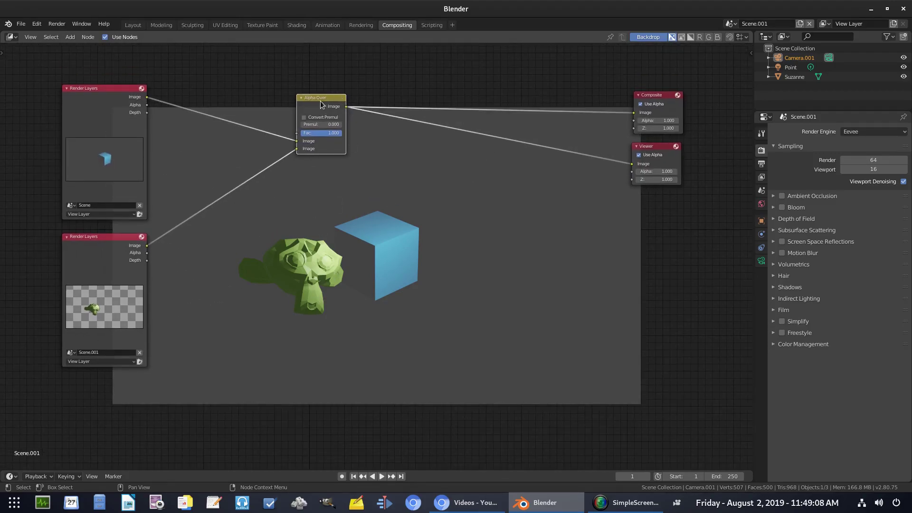
Duplicate Alpha Over into the Viewer link and feed a duplicated Scene.001 Render Layers into its lower Image
key(shift+d)
click(400, 125)
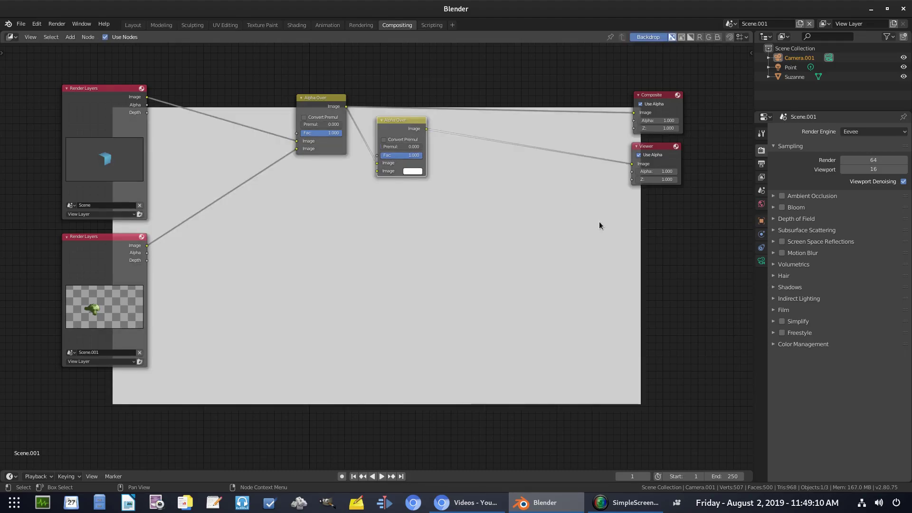
key(shift+d)
click(228, 291)
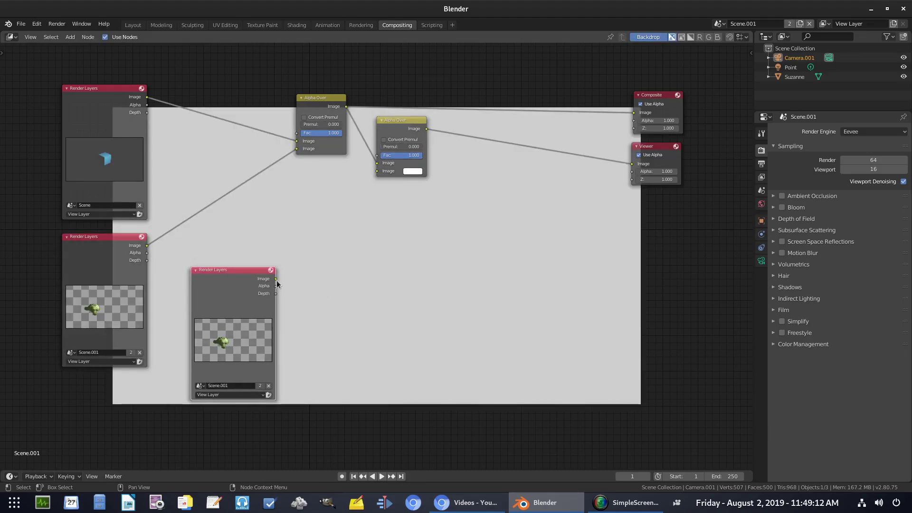
drag(276, 279, 377, 171)
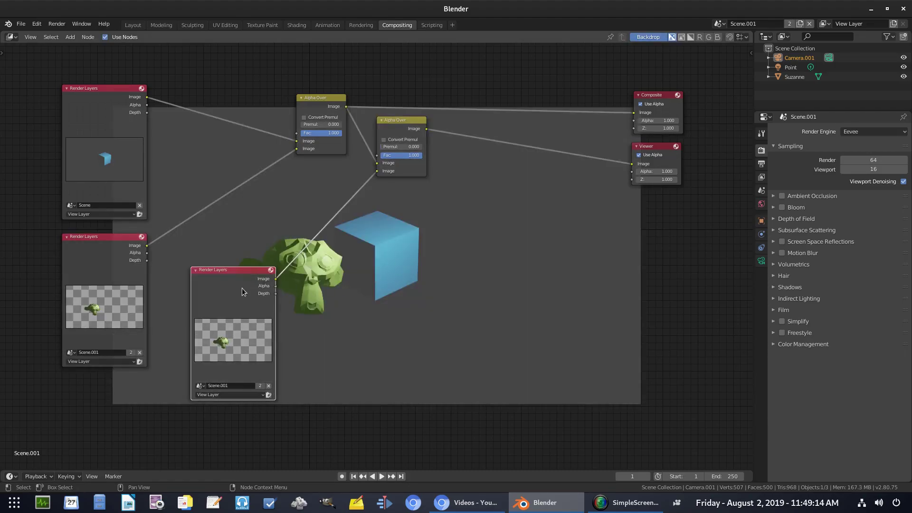
drag(244, 291, 233, 286)
Insert a Transform node into the new render's link and shift it 540 along X
key(shift+a)
click(318, 283)
text(tra)
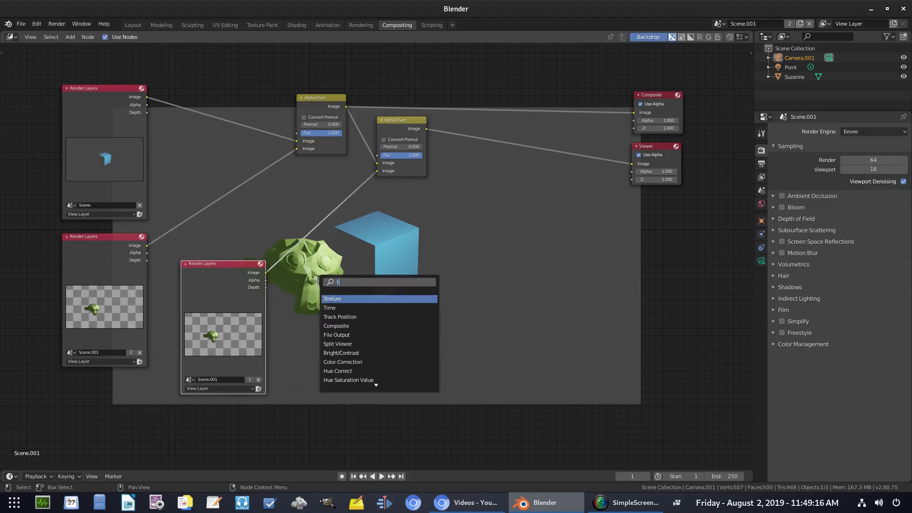
key(Down)
key(Down)
key(Down)
key(Return)
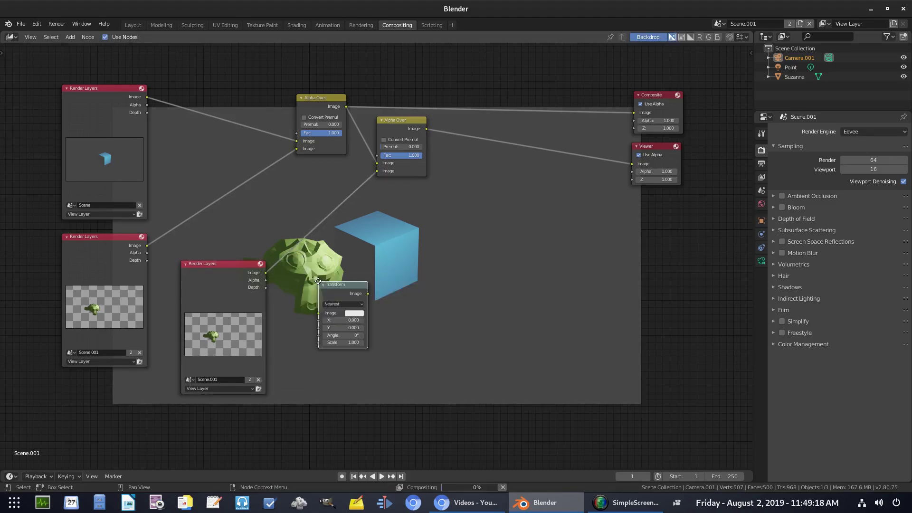
click(310, 260)
drag(311, 278, 317, 282)
middle_drag(493, 285, 458, 308)
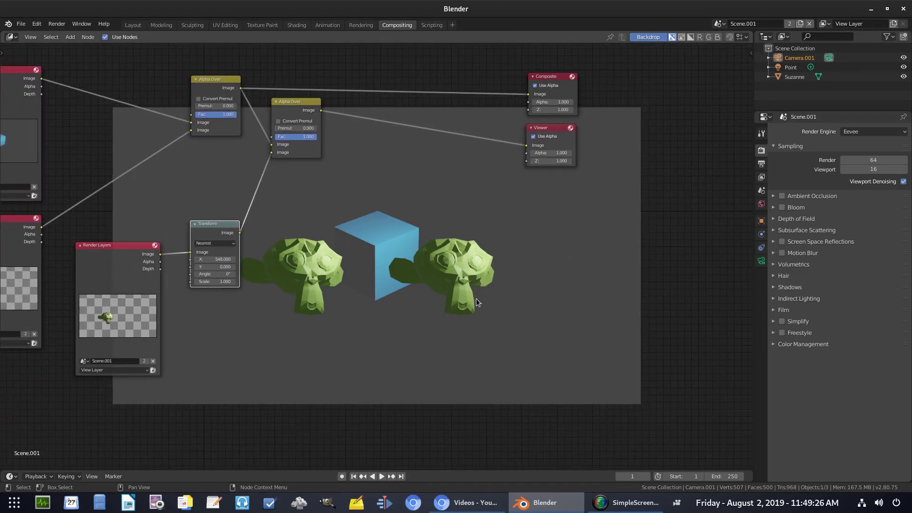
middle_drag(360, 182, 366, 207)
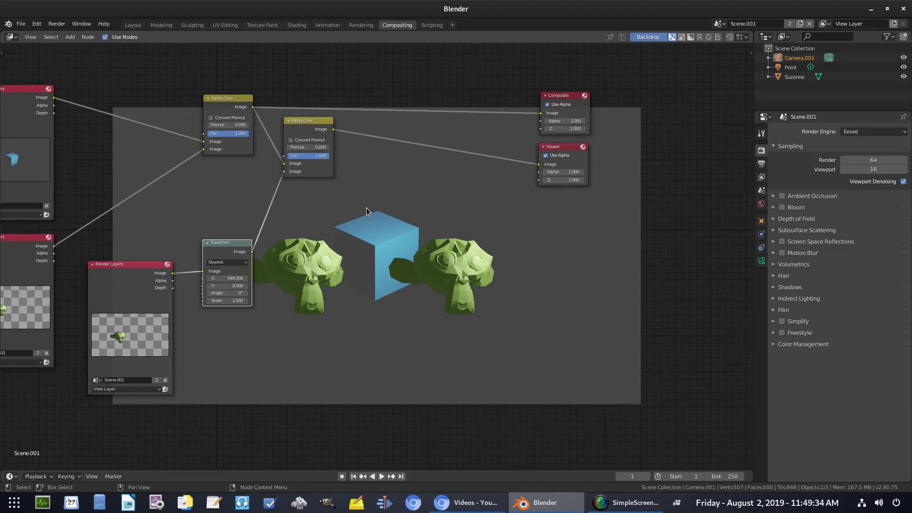
middle_drag(367, 208, 486, 221)
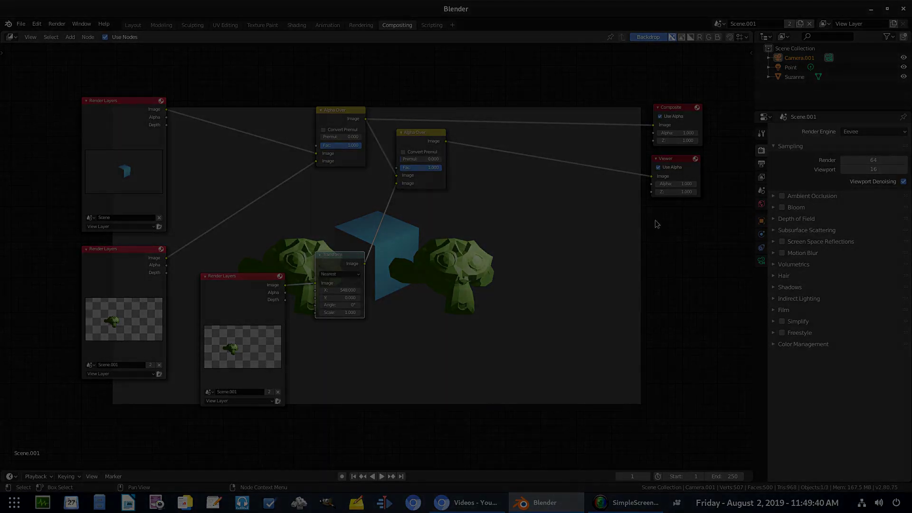